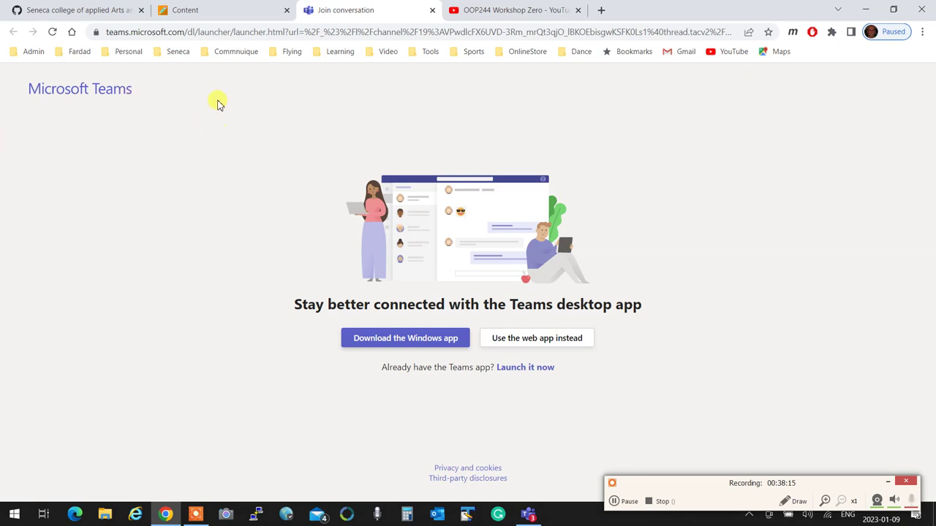
Step: Close the OOP244 Workshop Zero YouTube playlist page
click(177, 51)
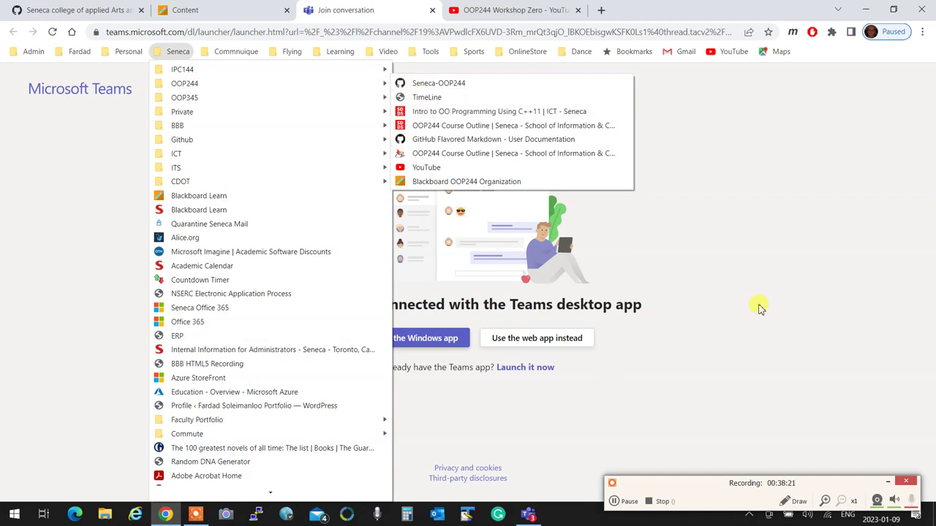
click(469, 11)
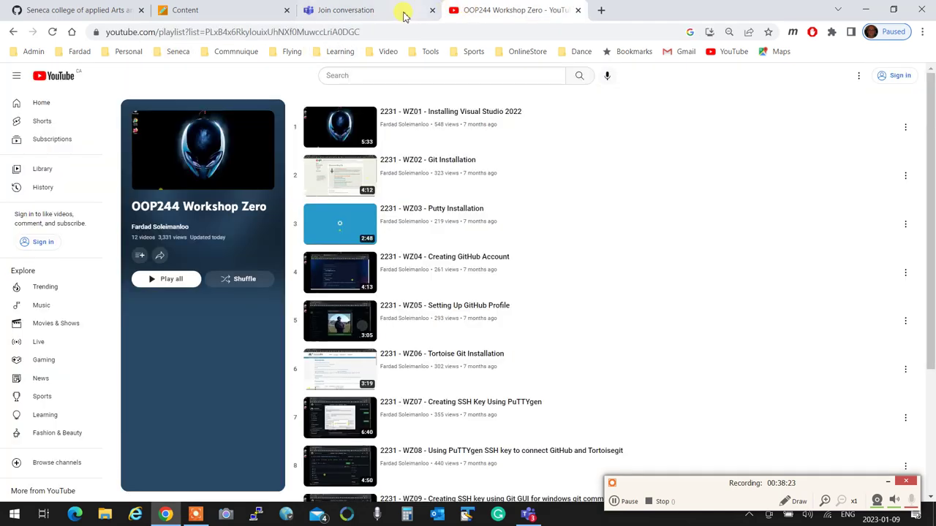
click(578, 10)
Step: Open the Week 1 Modular Programming notes from the weekly schedule on the course content page
click(218, 15)
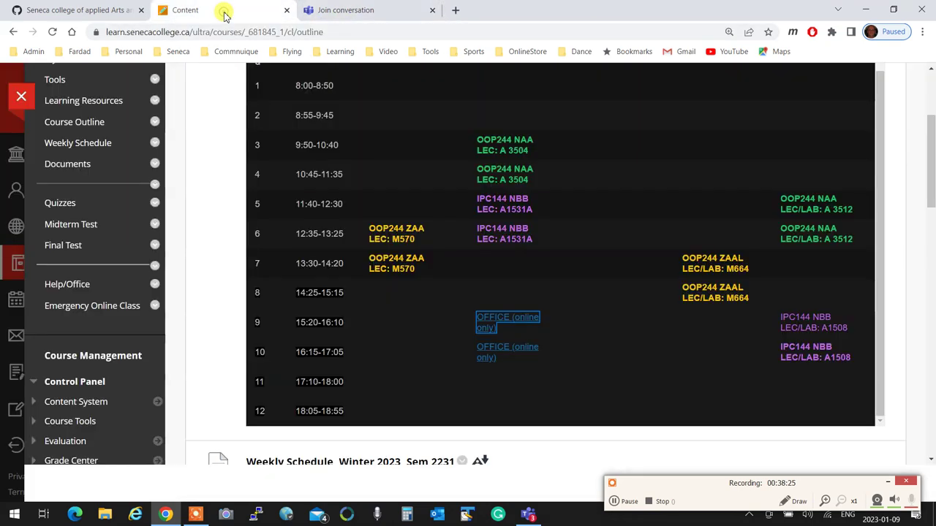
scroll(290, 374, down, 3)
scroll(290, 374, down, 2)
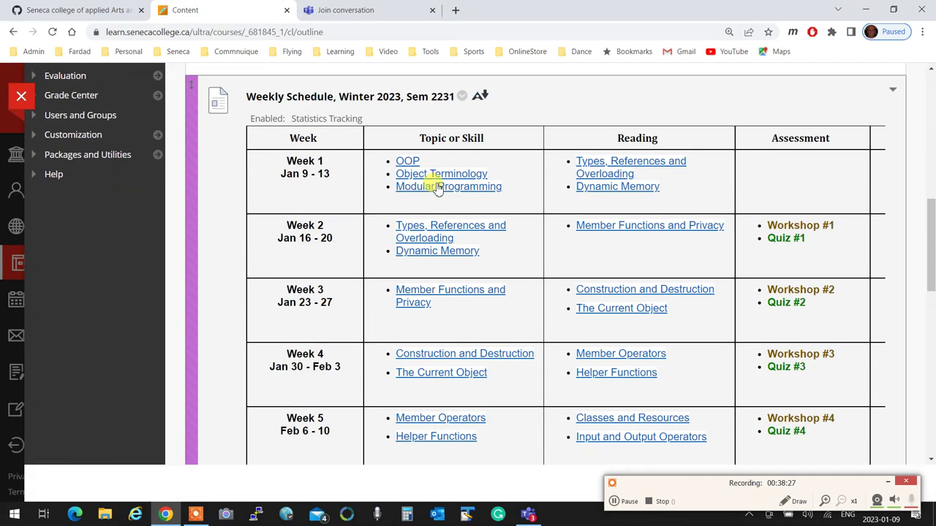
click(433, 189)
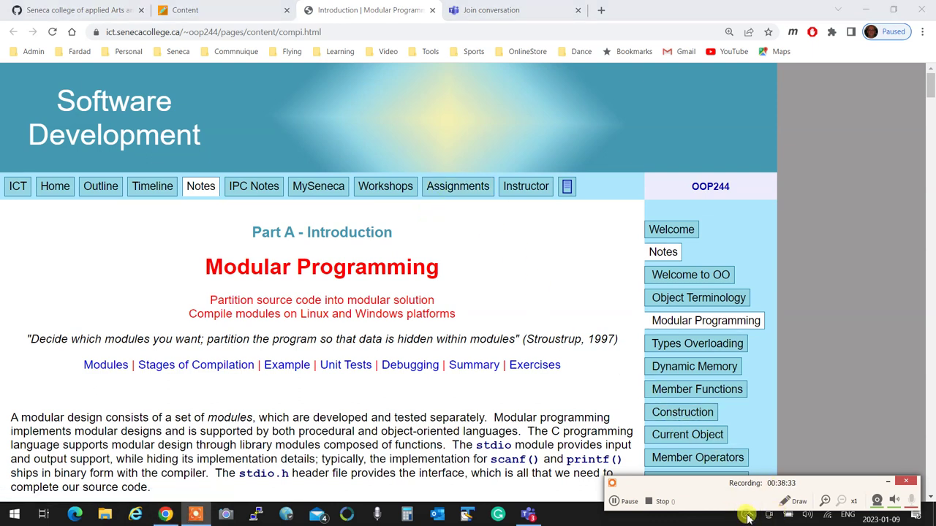
Step: Bring up the GlobalProtect VPN connection window from the hidden background apps, and dismiss it without connecting
drag(801, 488, 680, 461)
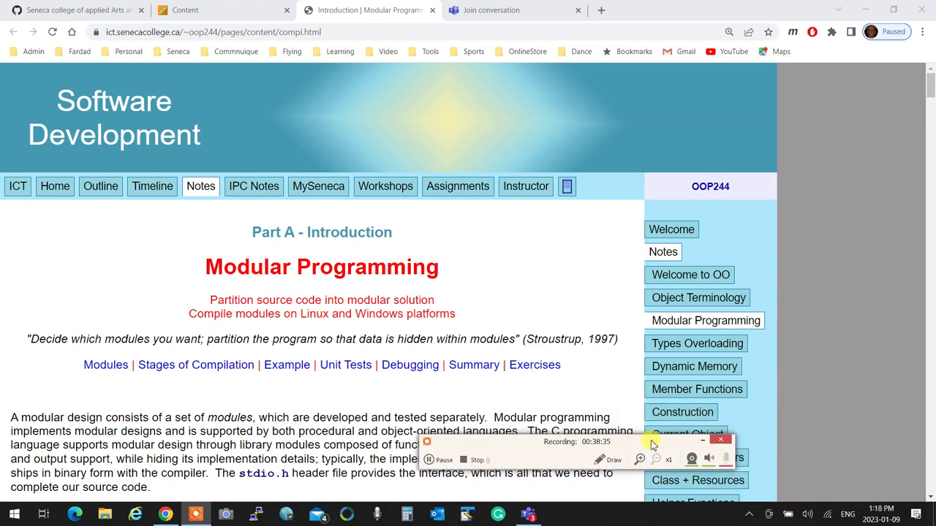
click(753, 514)
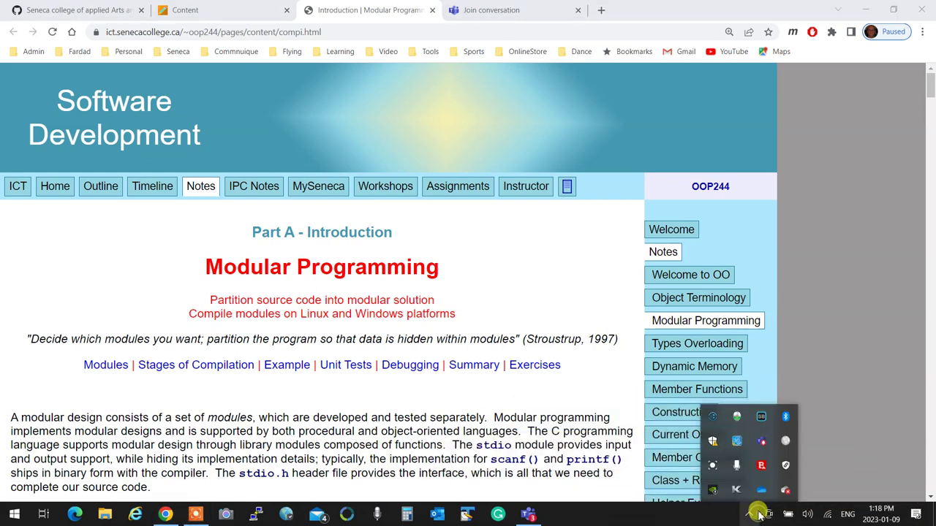
click(788, 443)
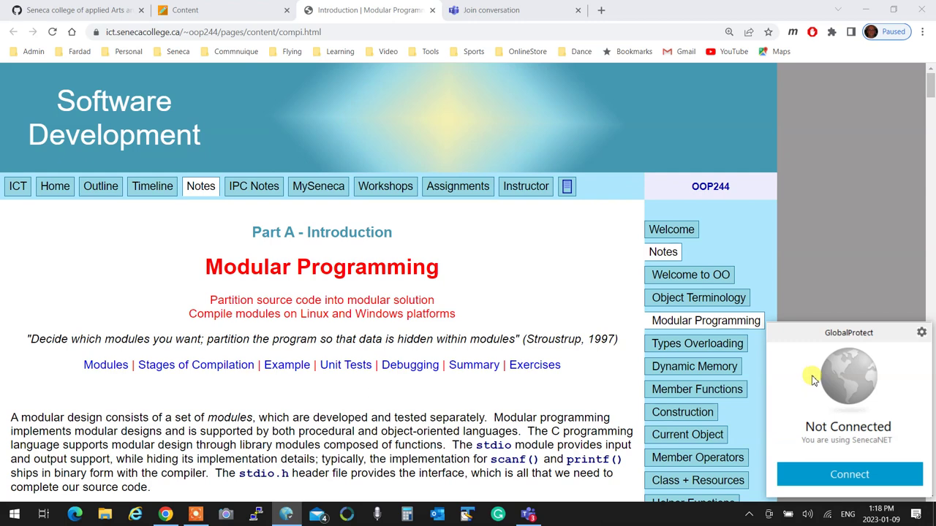
click(893, 190)
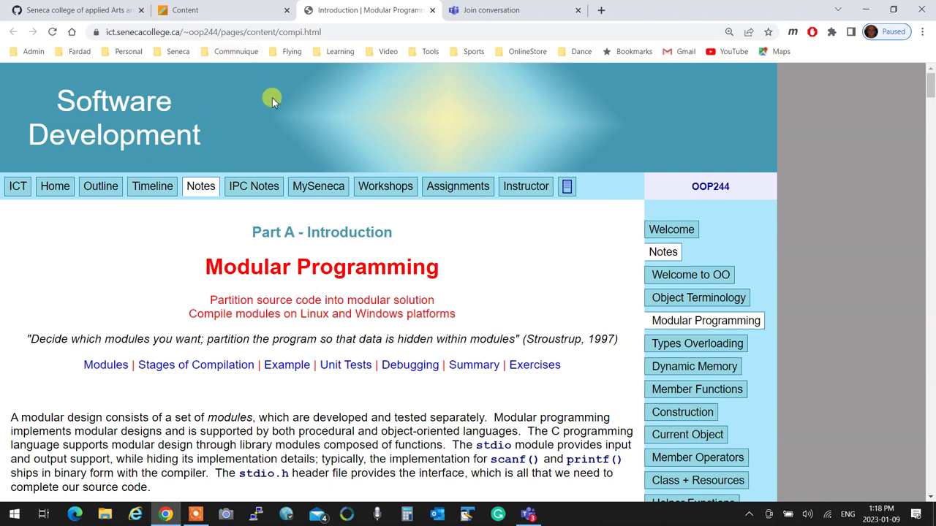
Step: View the Week01 folder of the Downloadable-OOP244-Notes repository on GitHub, and close the GitHub page
click(91, 13)
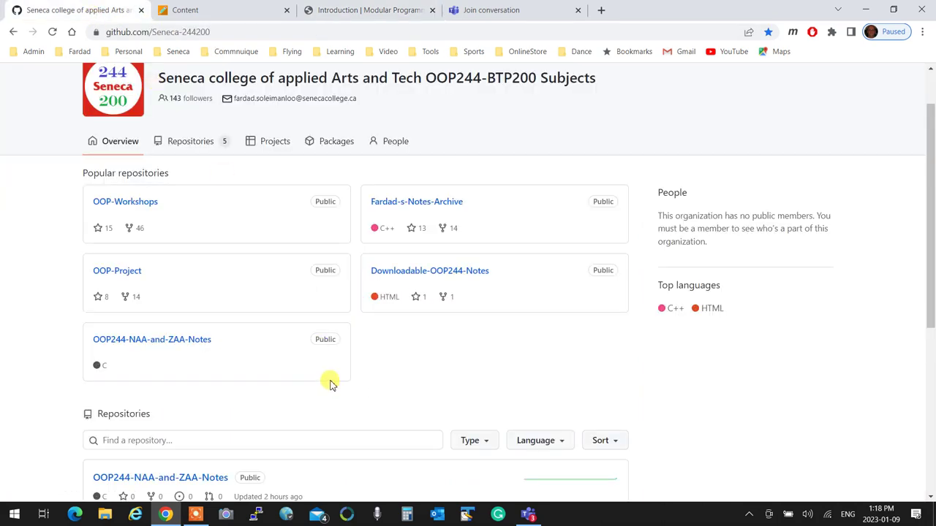
click(476, 274)
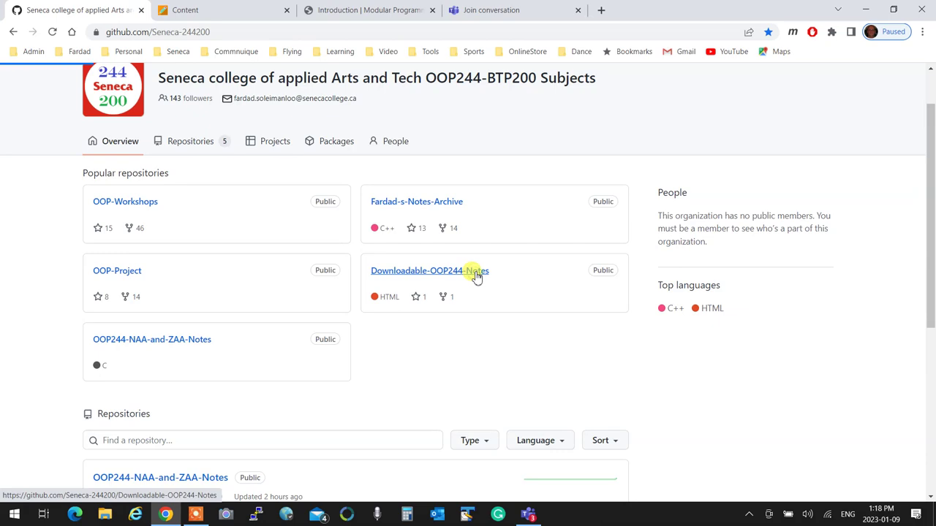
scroll(466, 299, down, 2)
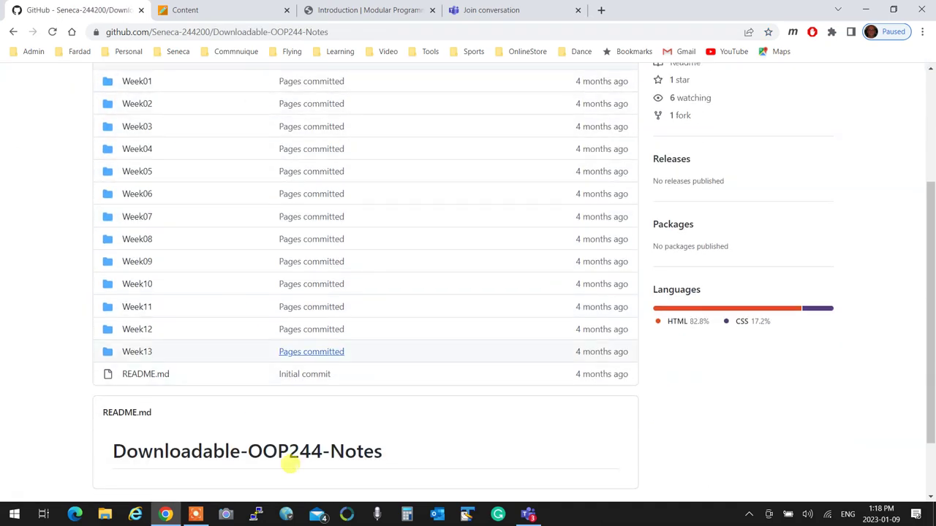
click(136, 83)
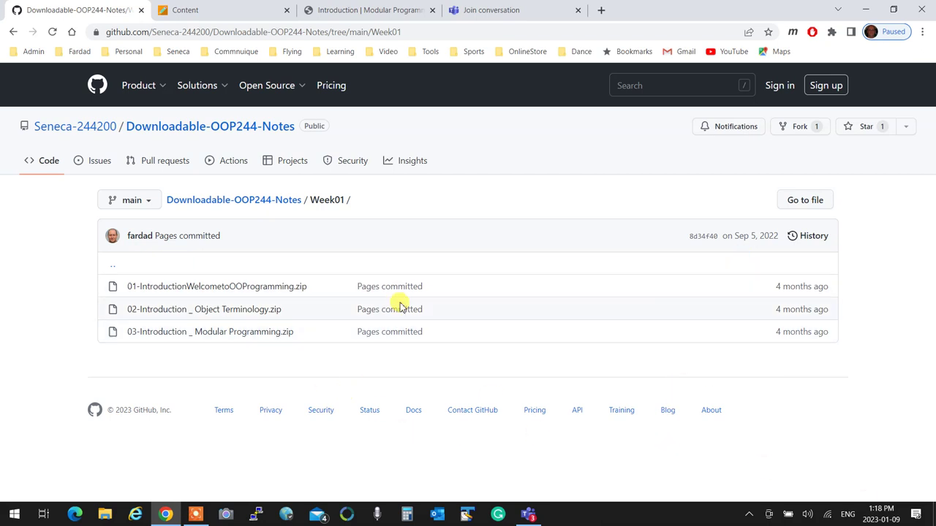
click(142, 10)
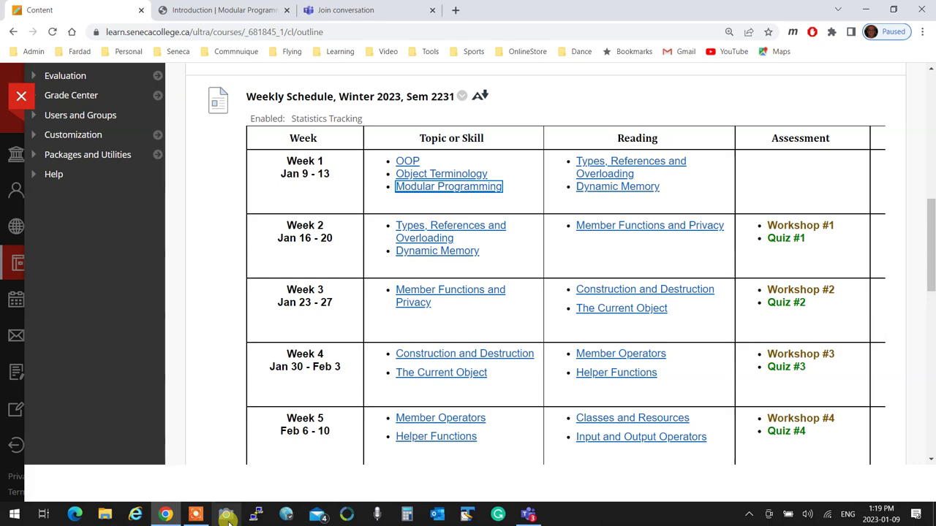
Step: Review the topics, readings and assessments in the course's weekly schedule through Week 14
scroll(422, 314, down, 2)
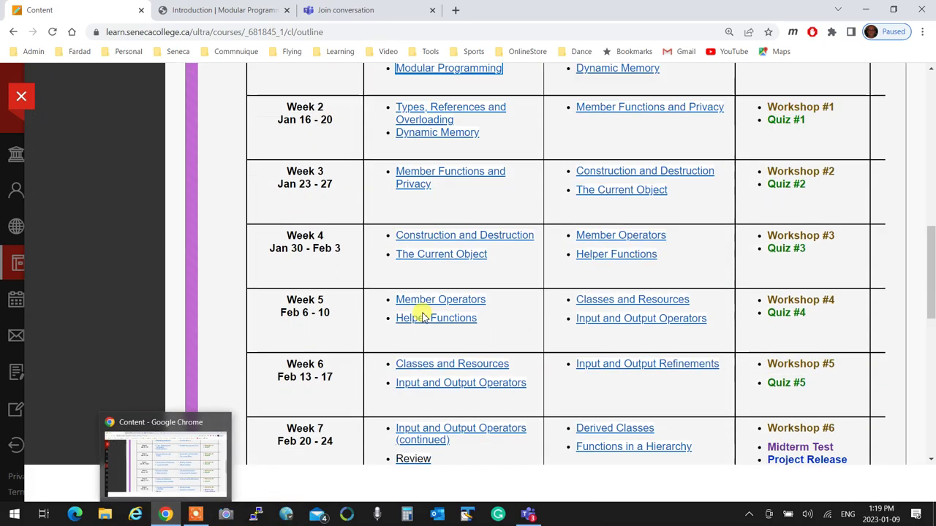
scroll(422, 315, down, 8)
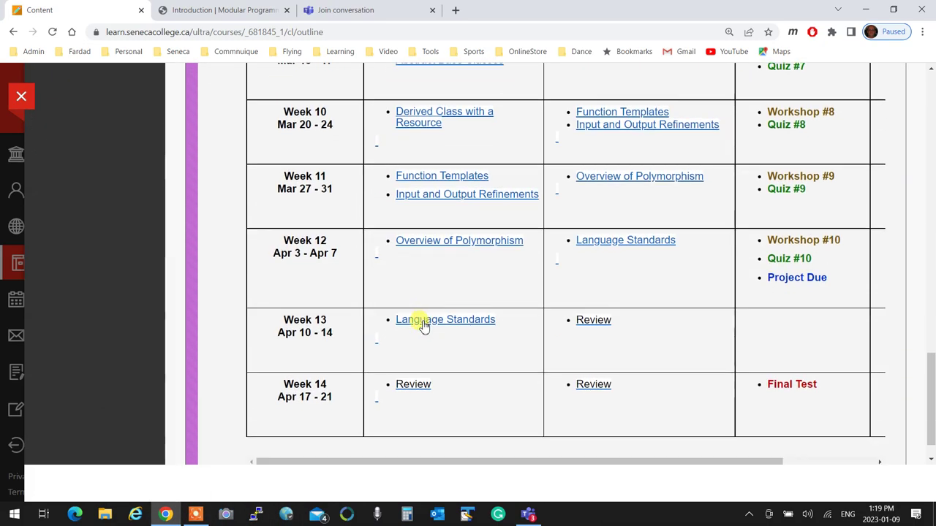
scroll(422, 326, up, 4)
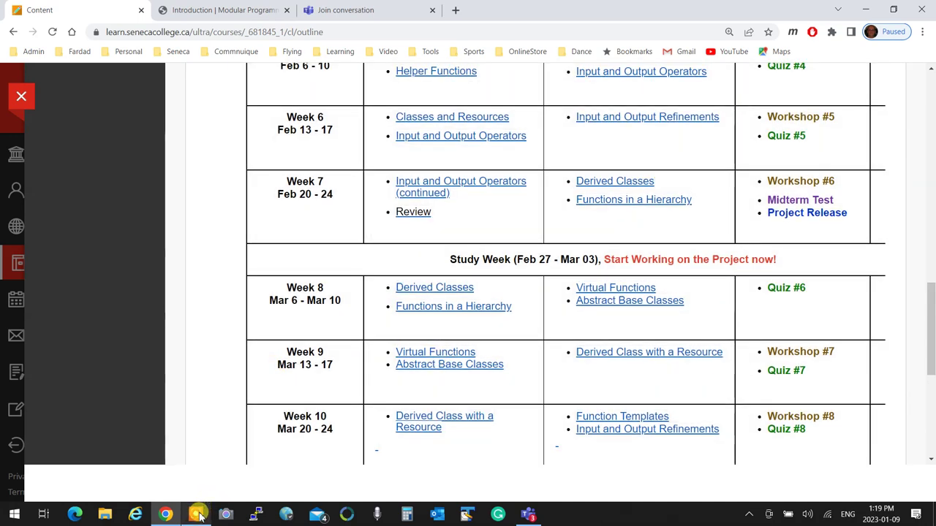
click(197, 516)
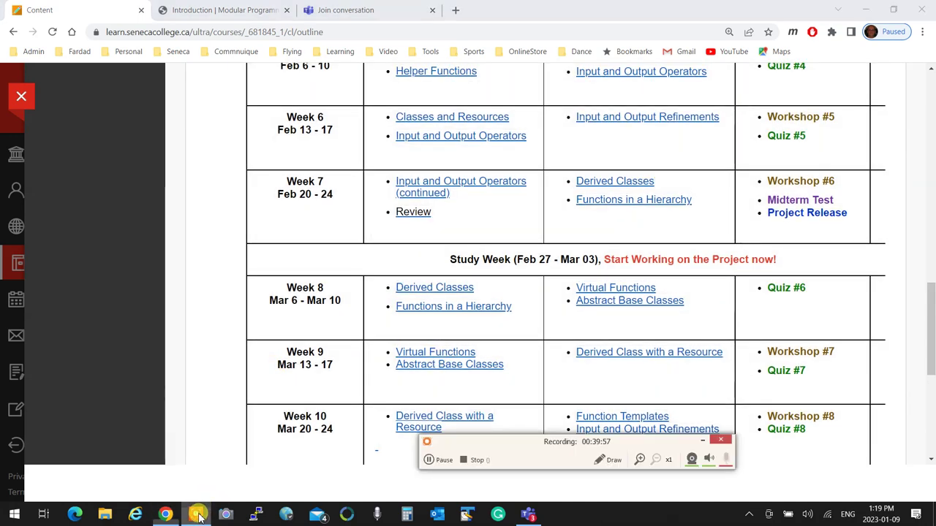
click(435, 459)
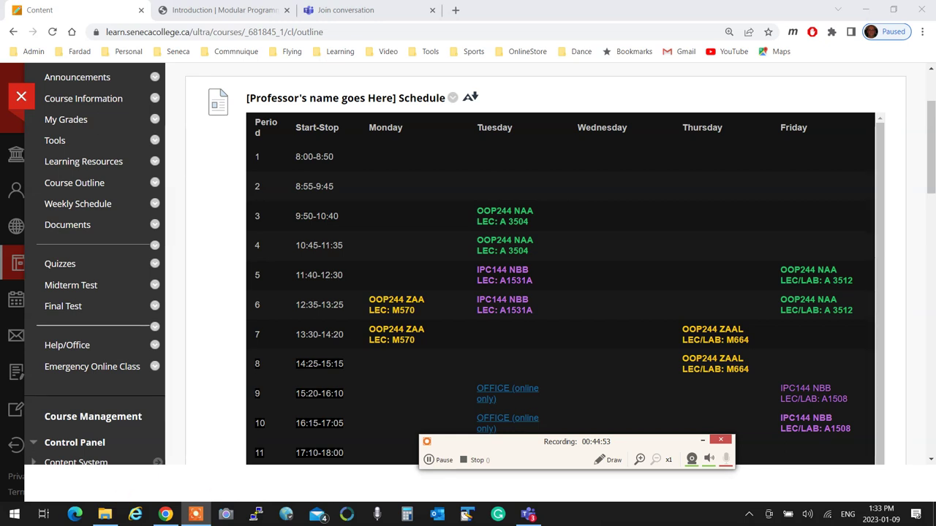
key(alt+Tab)
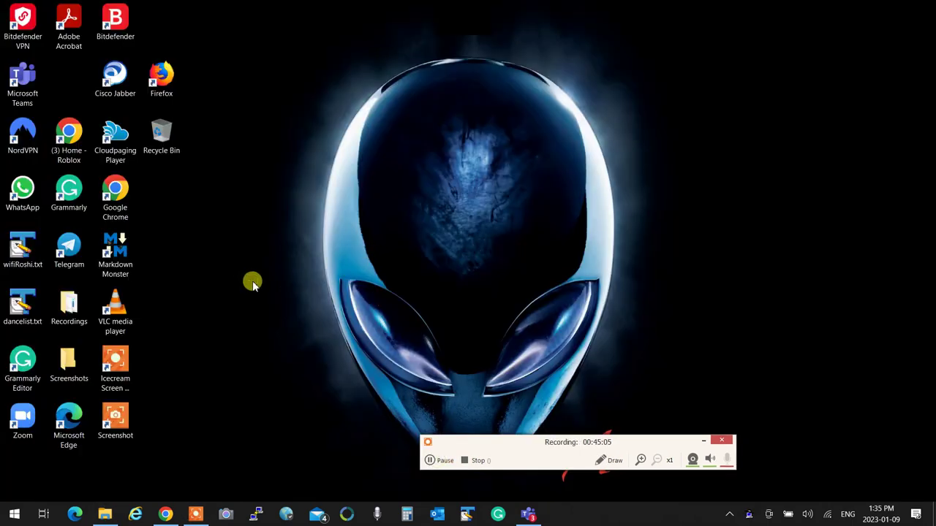
Step: Return to the course page in Chrome and launch the Emergency Online Class tool
click(175, 514)
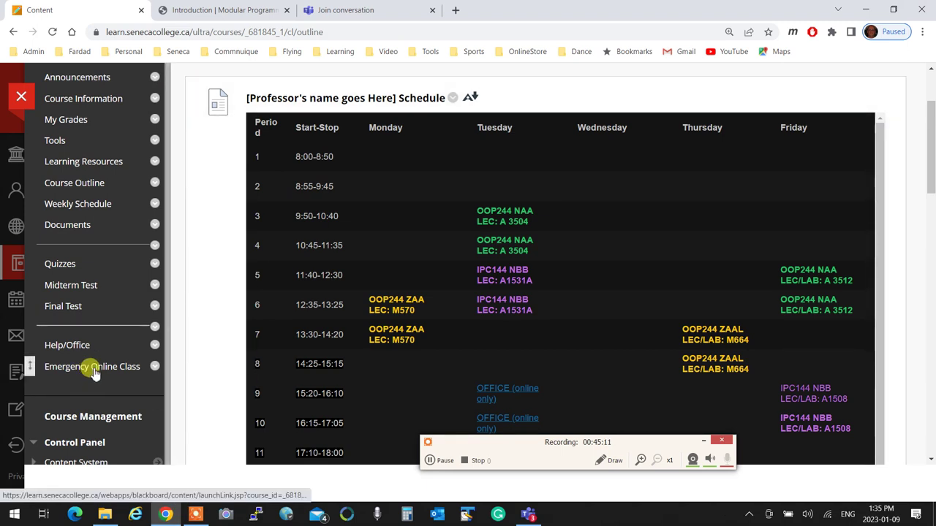
scroll(92, 370, down, 2)
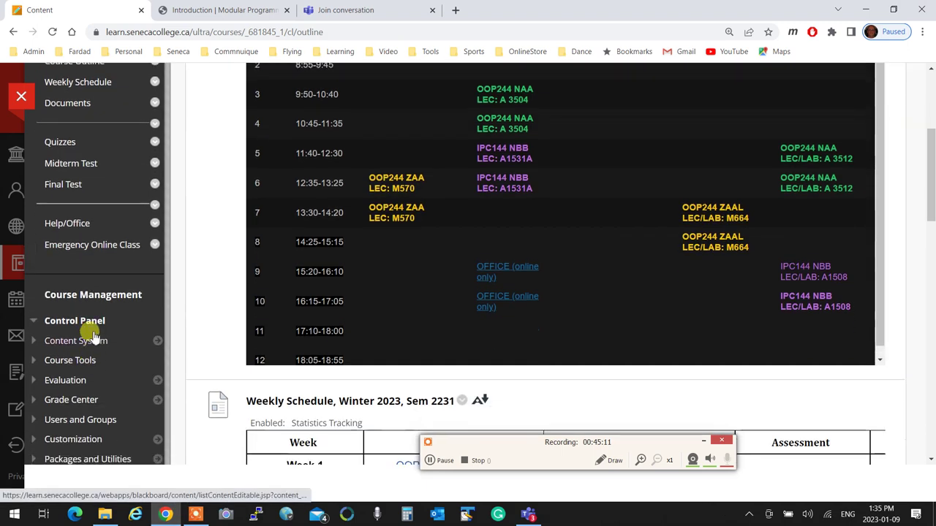
click(100, 248)
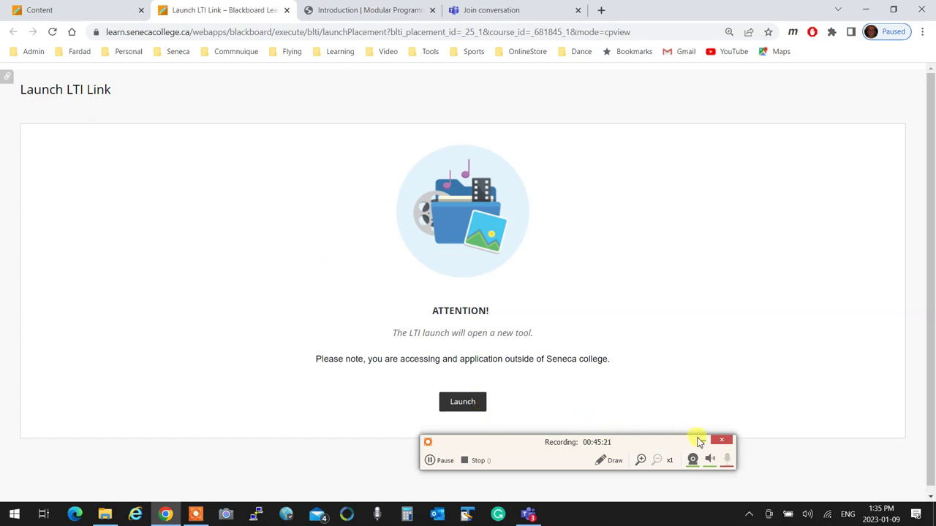
click(702, 440)
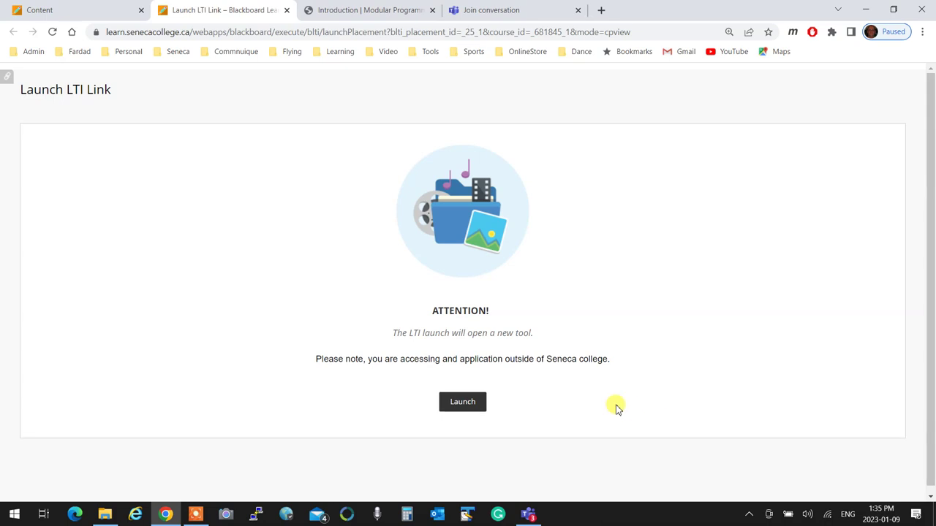
click(472, 410)
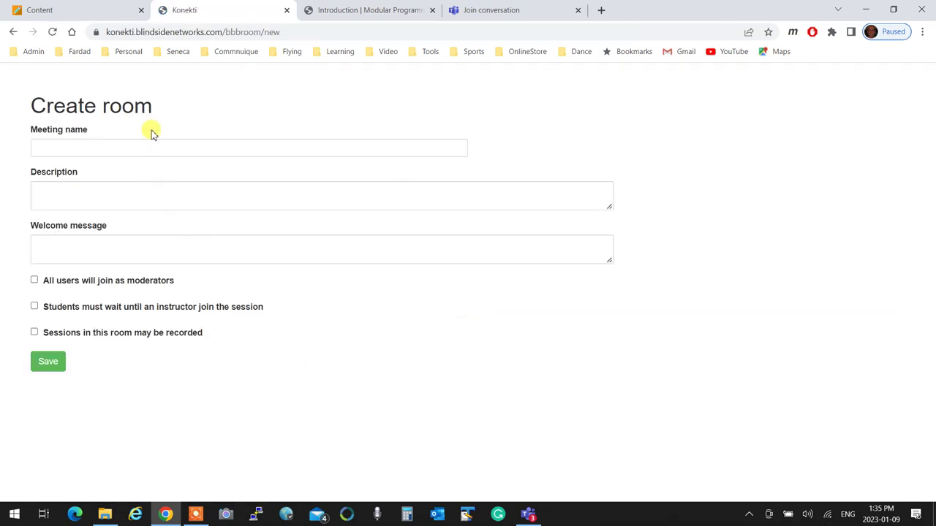
Step: Name the new room "OOP244 ZAA Online lectures" and enter "yadda yadaa" as its description
click(167, 147)
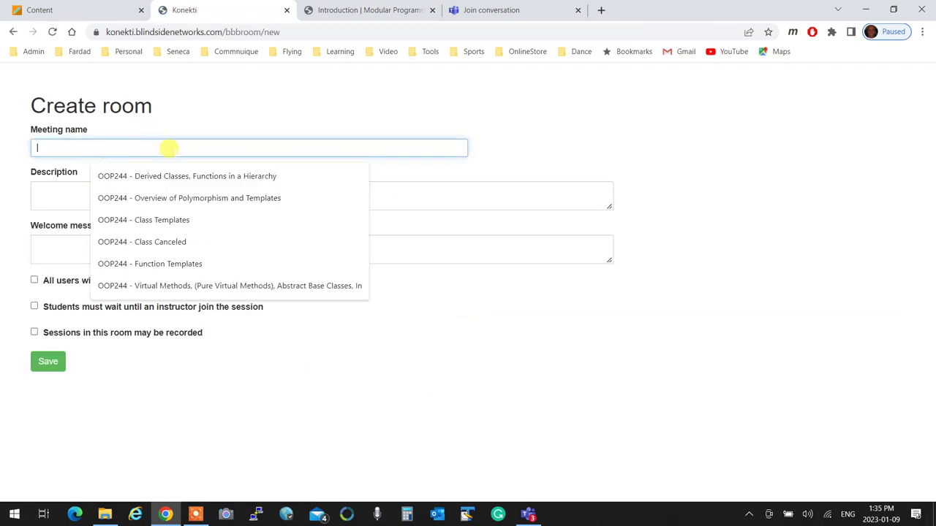
text(OOpP244 N)
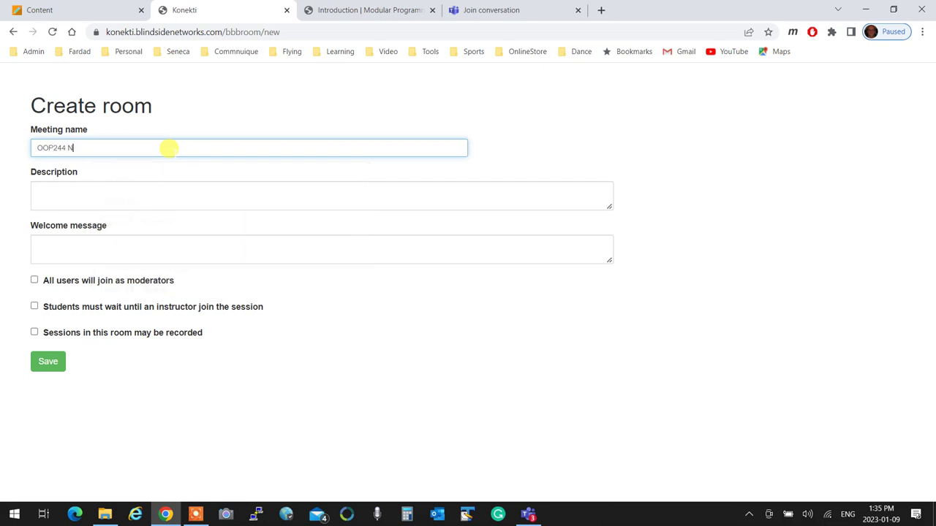
key(BackSpace)
text(ZAA Online lectures)
click(133, 194)
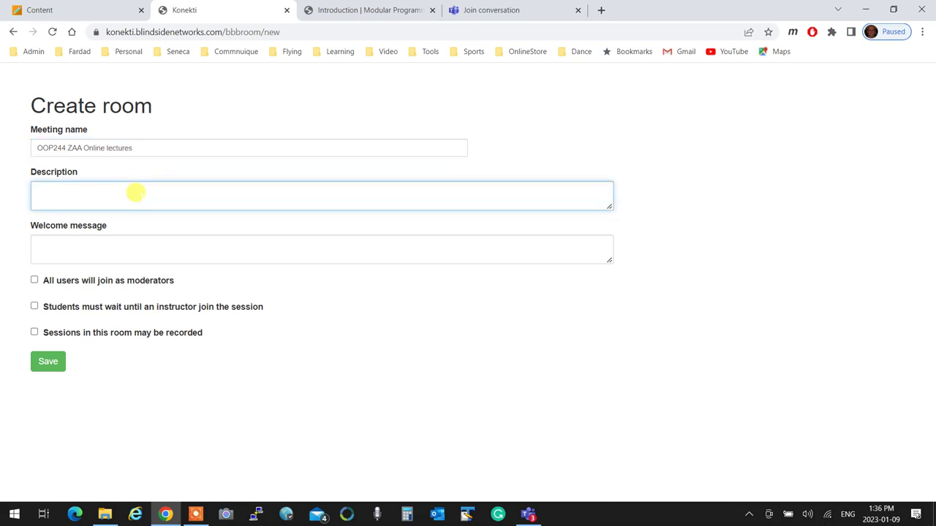
text(yadda yaddaa)
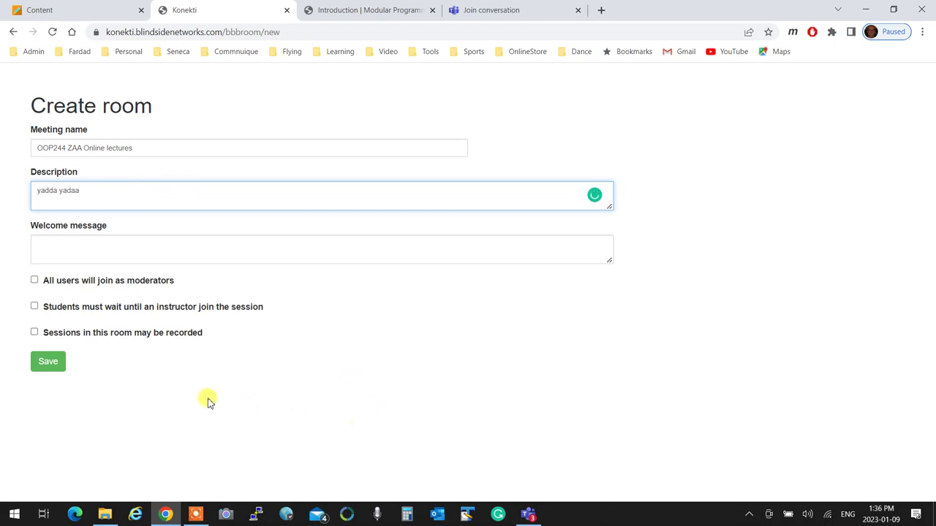
Step: Require students to wait until an instructor joins, allow sessions to be recorded, and save the room
click(35, 308)
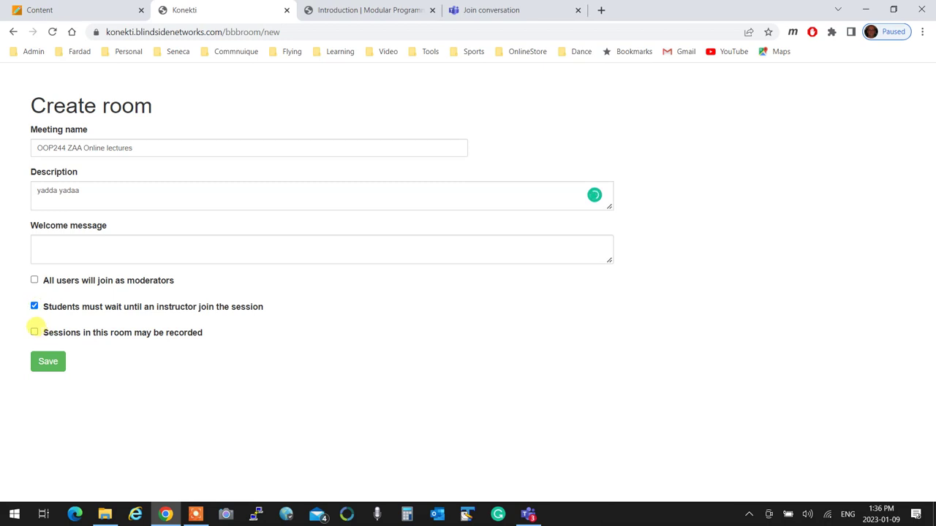
click(35, 332)
click(47, 361)
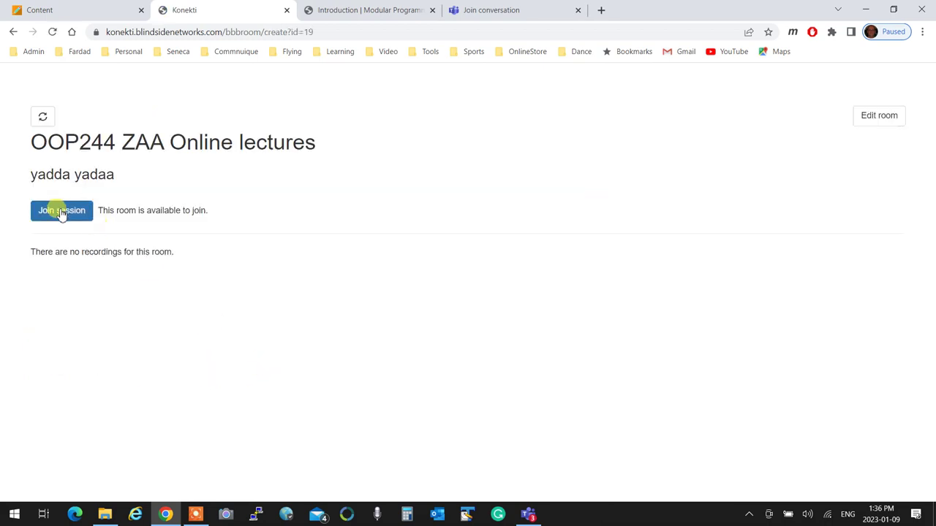
Step: Join the OOP244 ZAA Online lectures session and dismiss the audio choice without joining audio
click(61, 212)
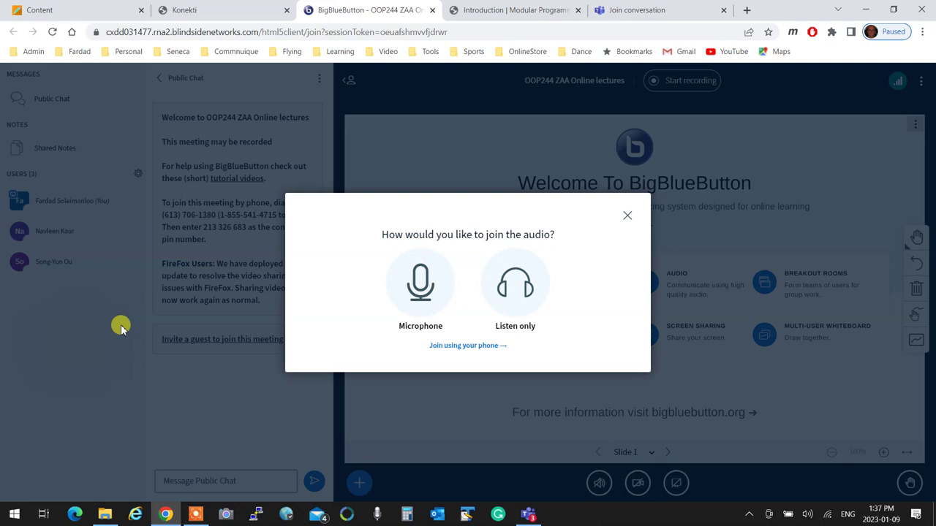
click(634, 219)
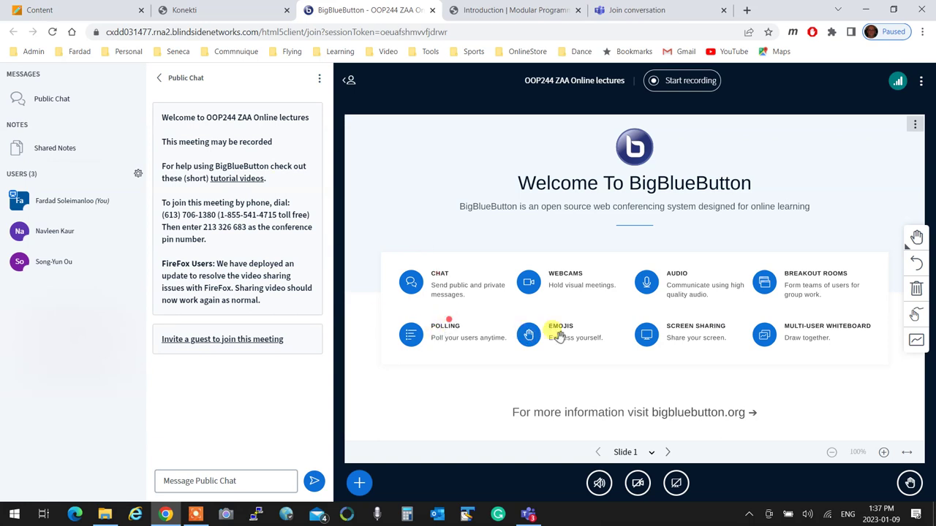
Step: End the OOP244 ZAA Online lectures meeting and confirm ending it
click(920, 81)
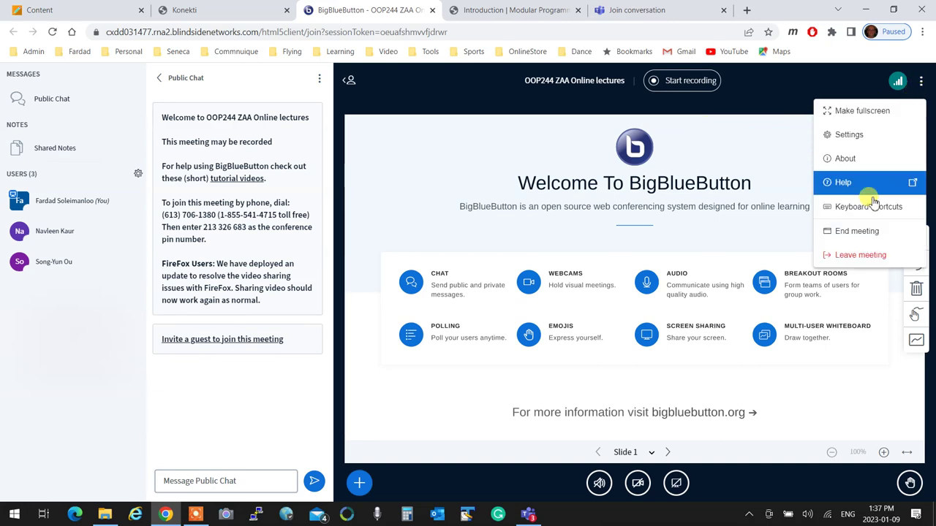
click(857, 232)
click(443, 317)
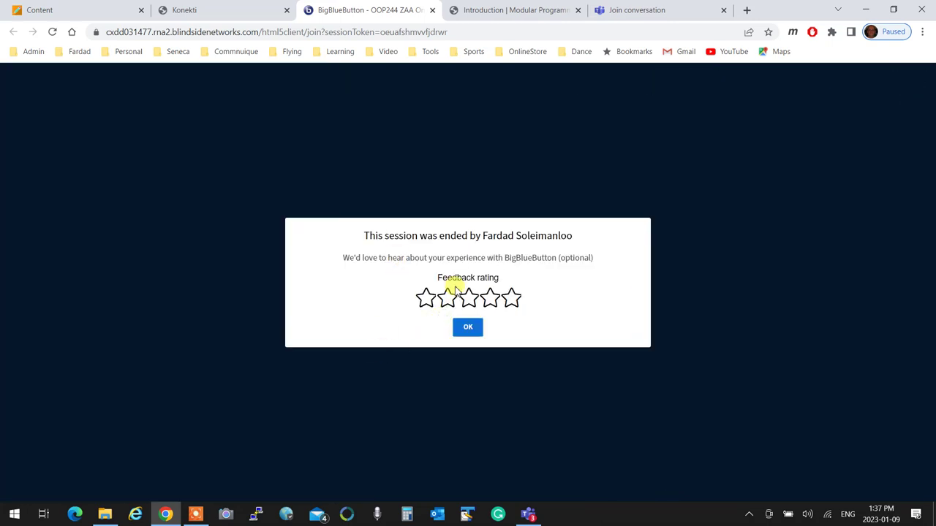
Step: Dismiss the session feedback prompt without a rating, close the Konekti room page, and minimize the browser
click(468, 326)
click(467, 322)
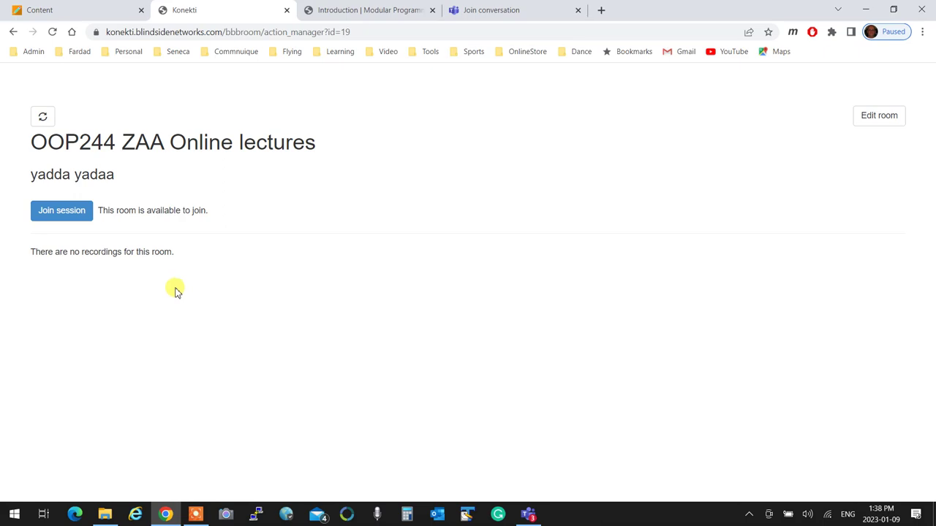
click(288, 10)
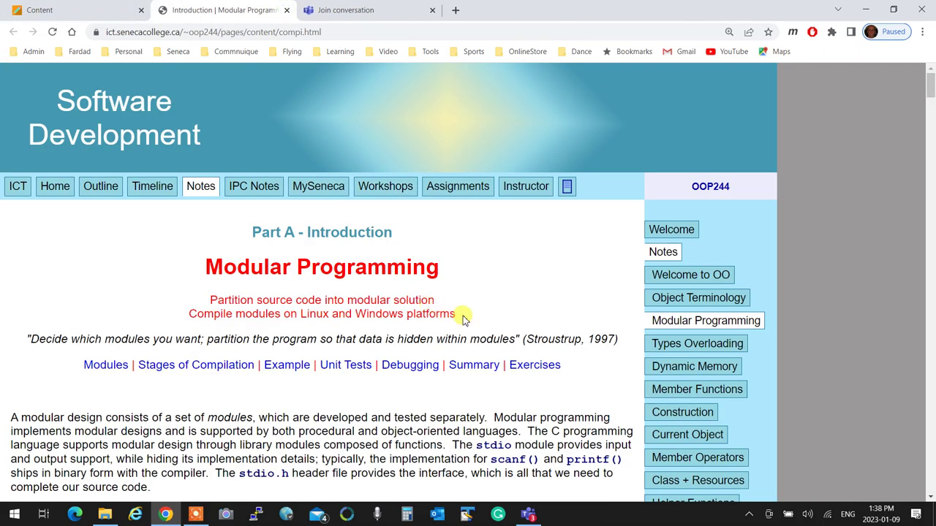
click(857, 8)
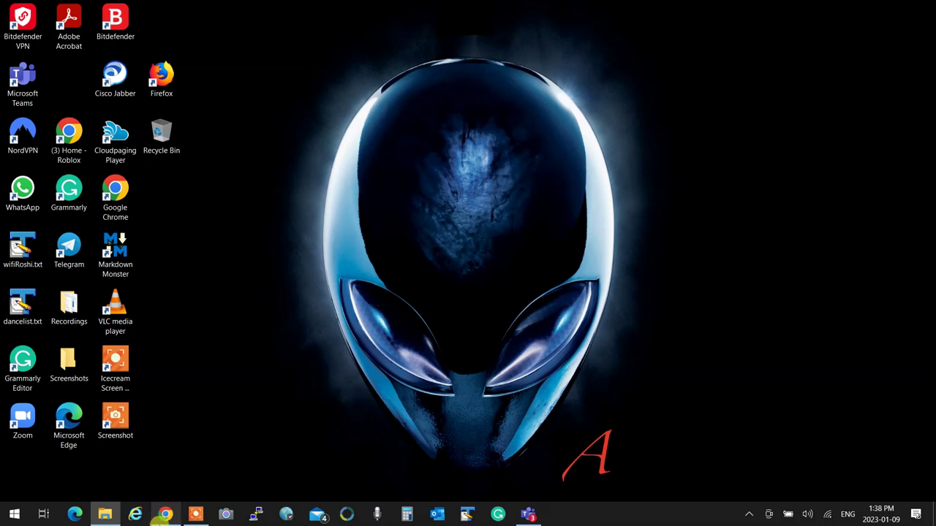
Step: Switch back to Chrome, open the bookmarked Seneca-244200 organization page on GitHub, and sign in
mouse_move(159, 516)
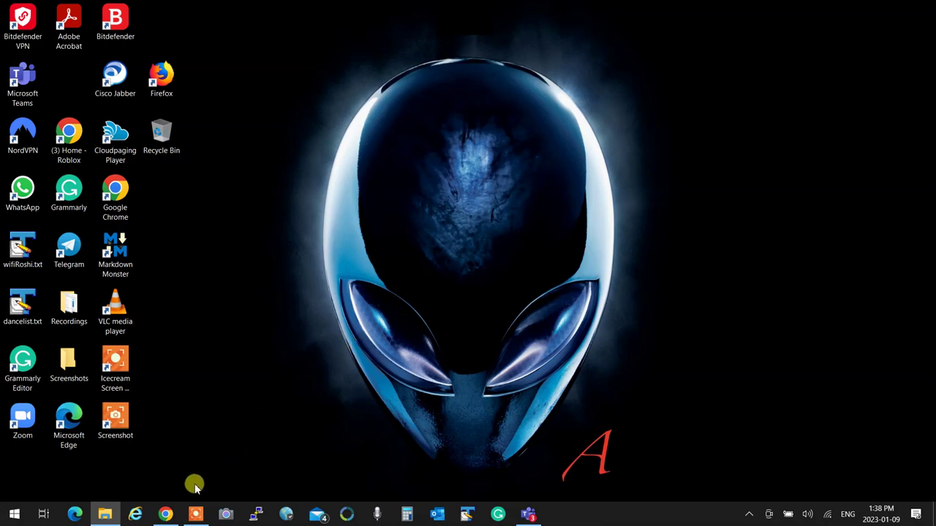
click(167, 516)
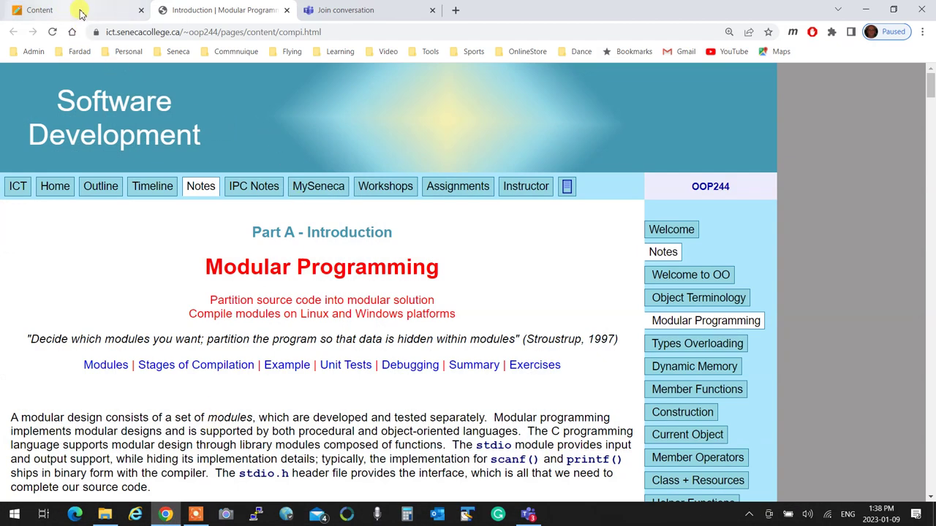
click(178, 51)
mouse_move(210, 90)
click(414, 86)
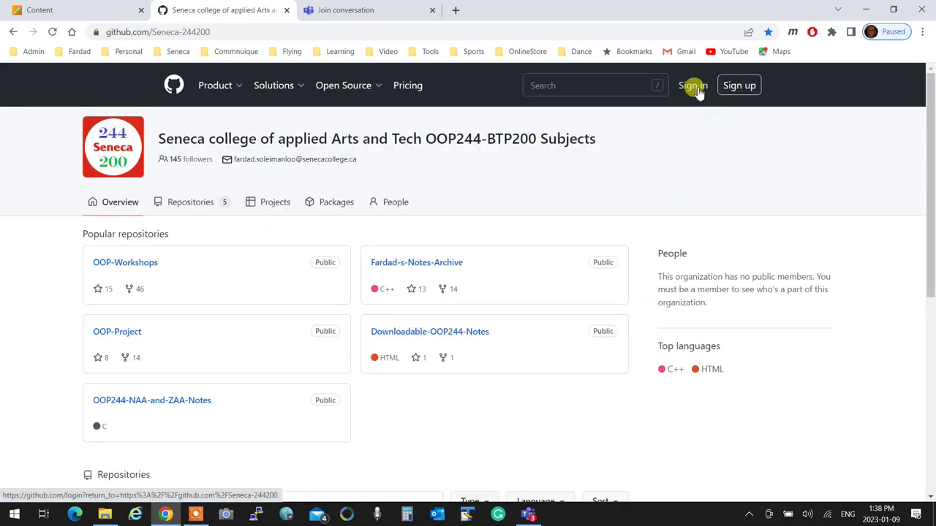
click(694, 88)
click(475, 275)
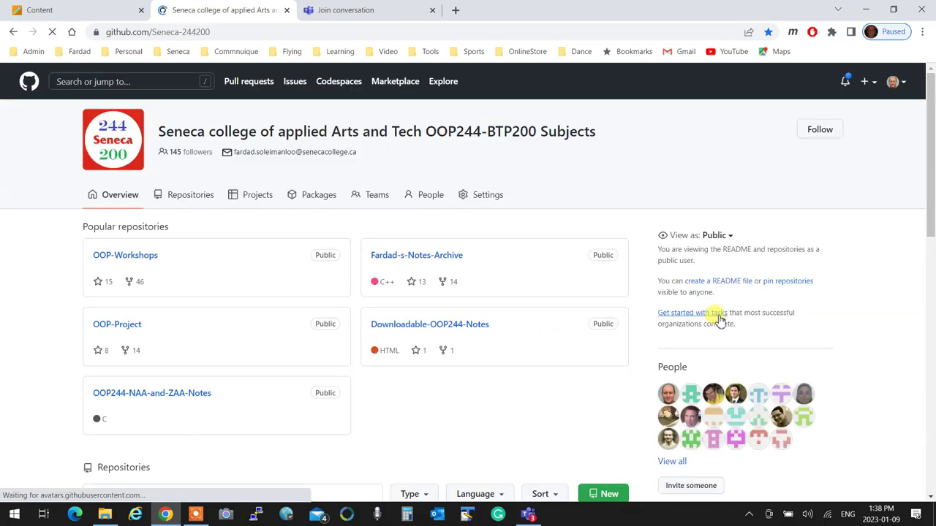
Step: Look through the organization's repositories, open the instructor's public notes archive, and examine its semester folders and README
scroll(307, 359, down, 3)
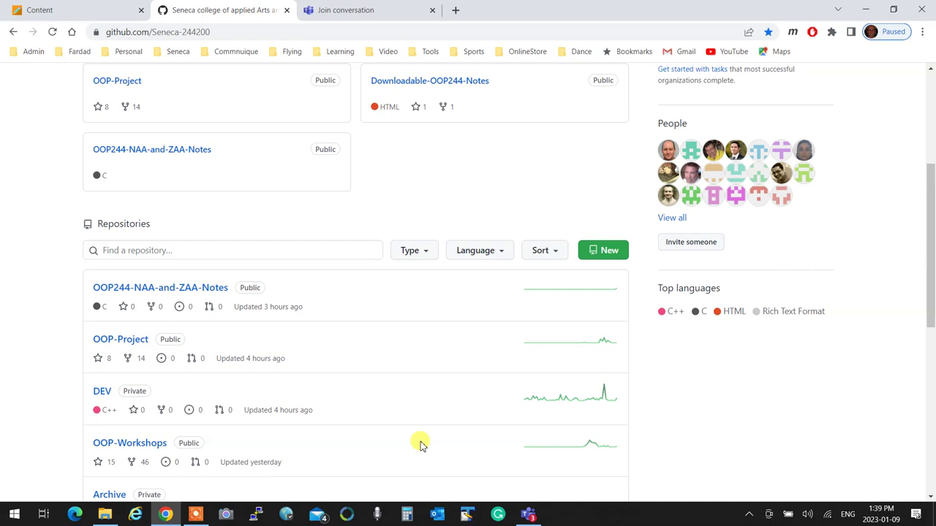
scroll(256, 374, down, 1)
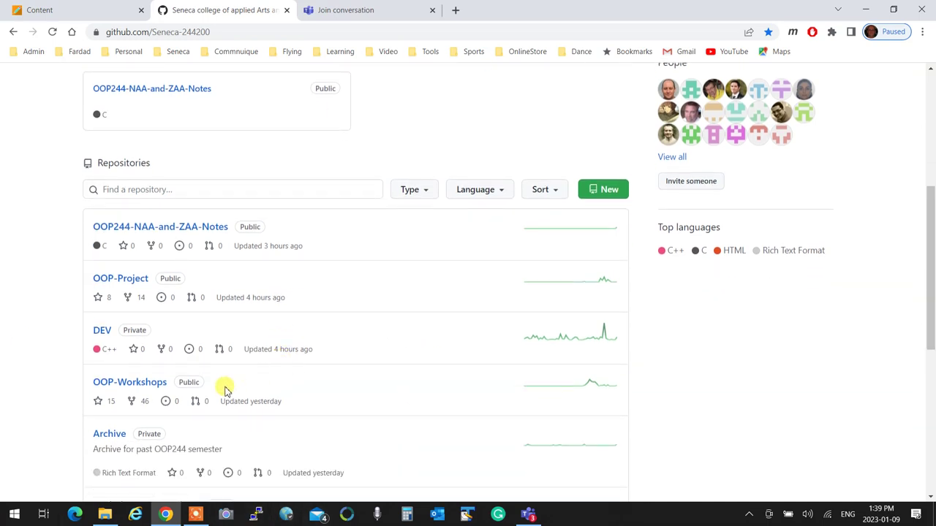
scroll(163, 416, down, 4)
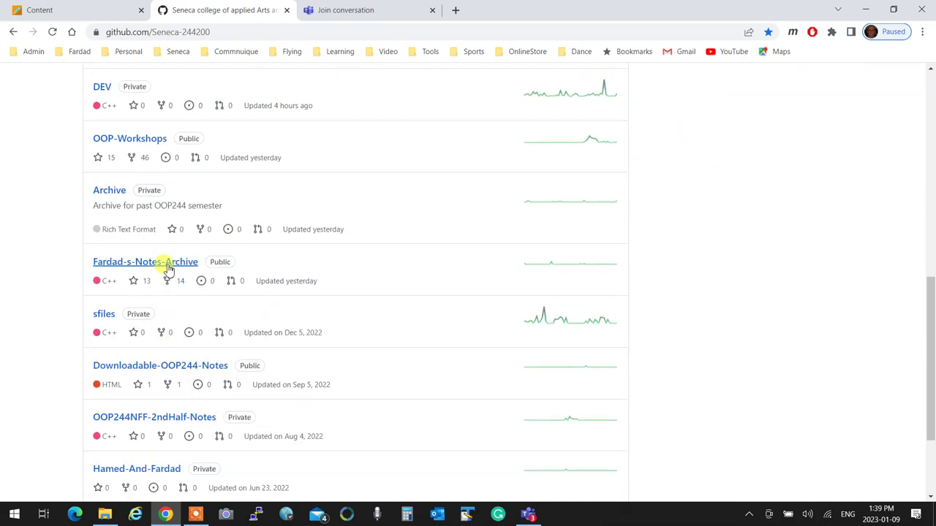
click(168, 265)
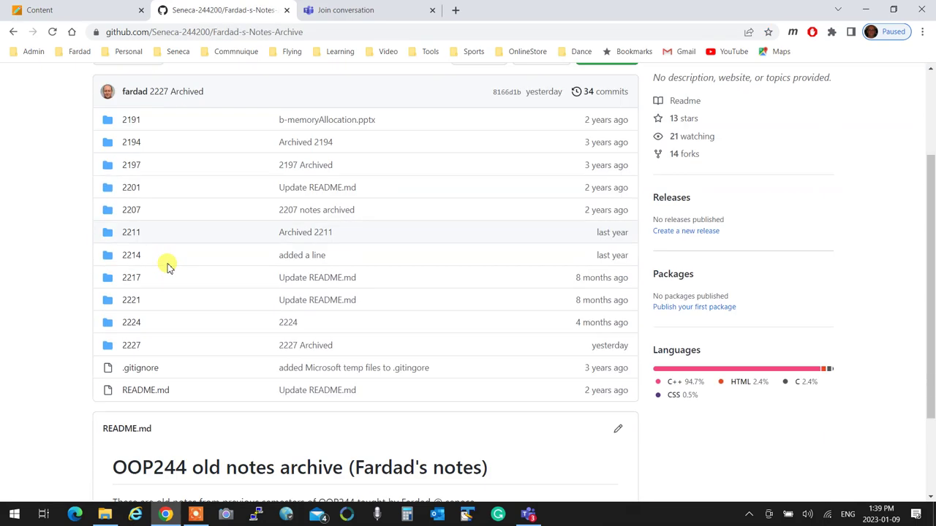
scroll(168, 268, down, 2)
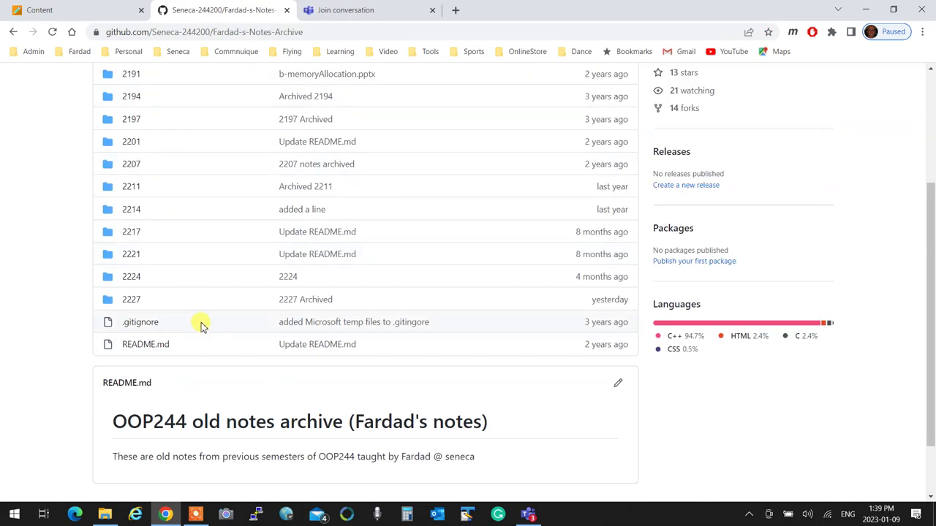
scroll(201, 325, up, 1)
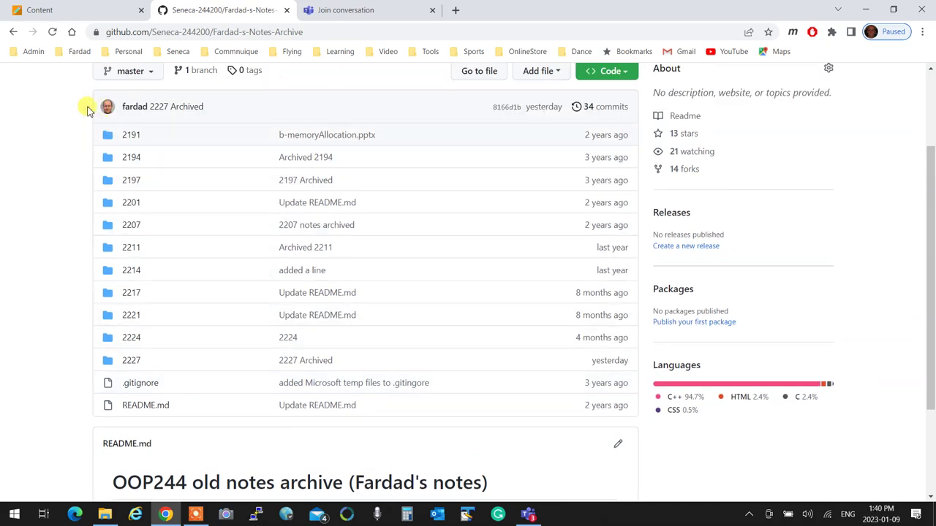
Step: Return to the organization page, reopen the instructor's notes archive, and copy its SSH clone URL
click(14, 31)
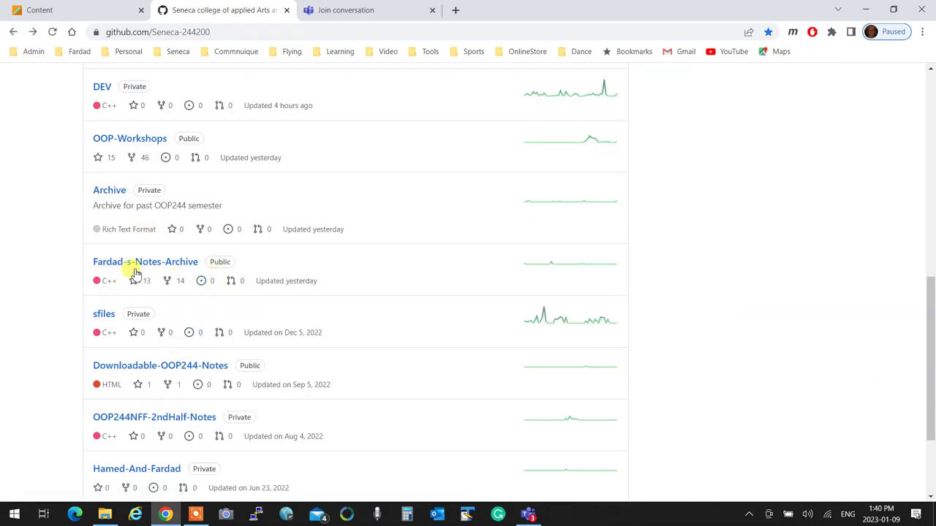
click(134, 269)
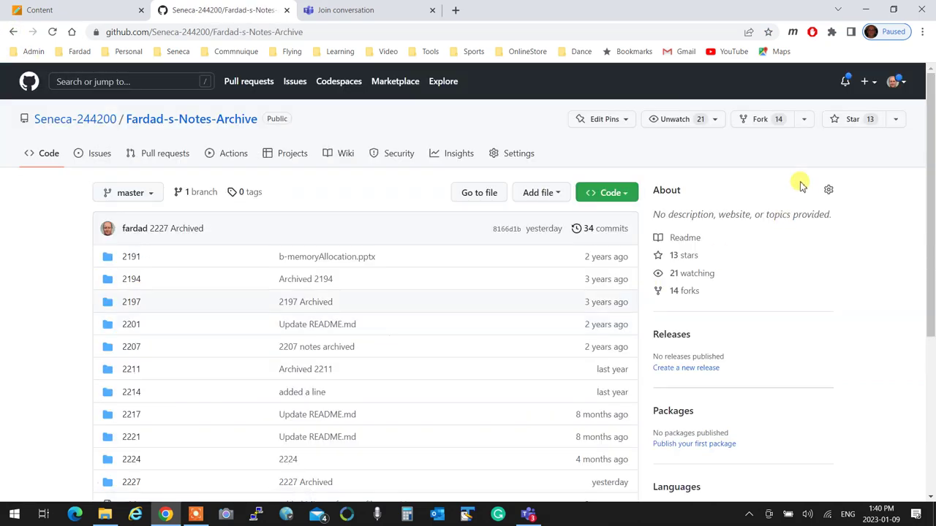
click(622, 196)
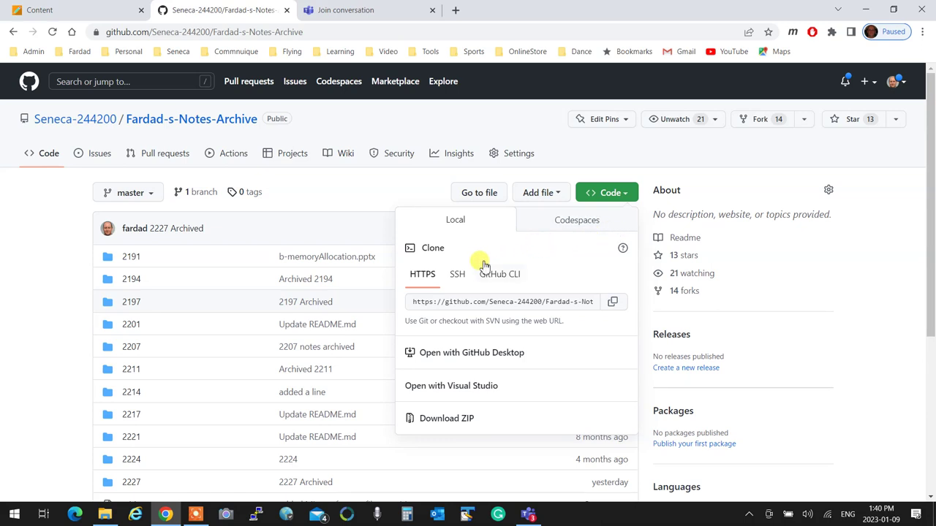
click(457, 273)
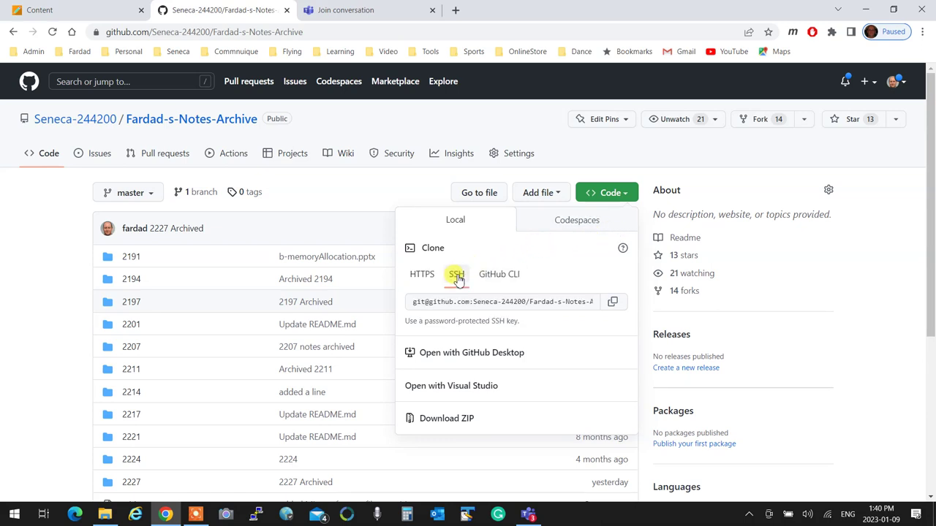
click(613, 303)
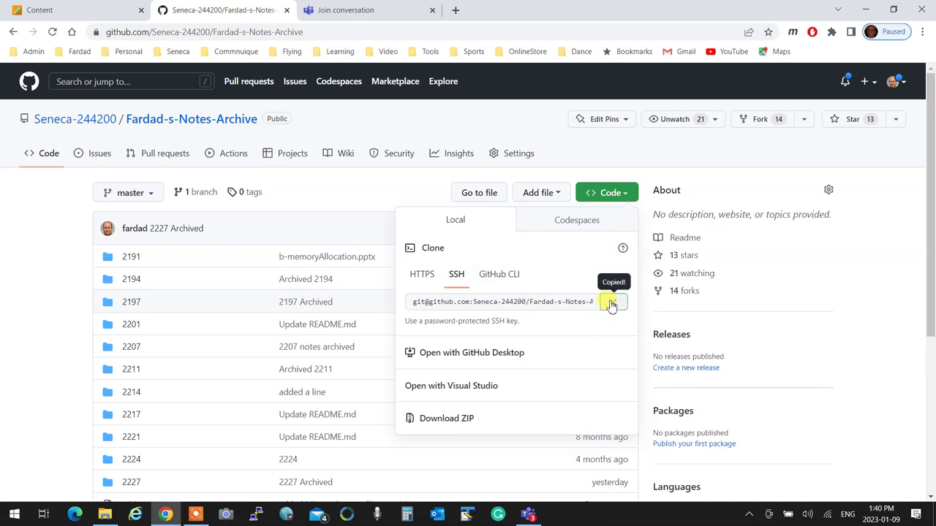
Step: In File Explorer, create a folder named "temp" inside Documents\Seneca and open it
click(110, 516)
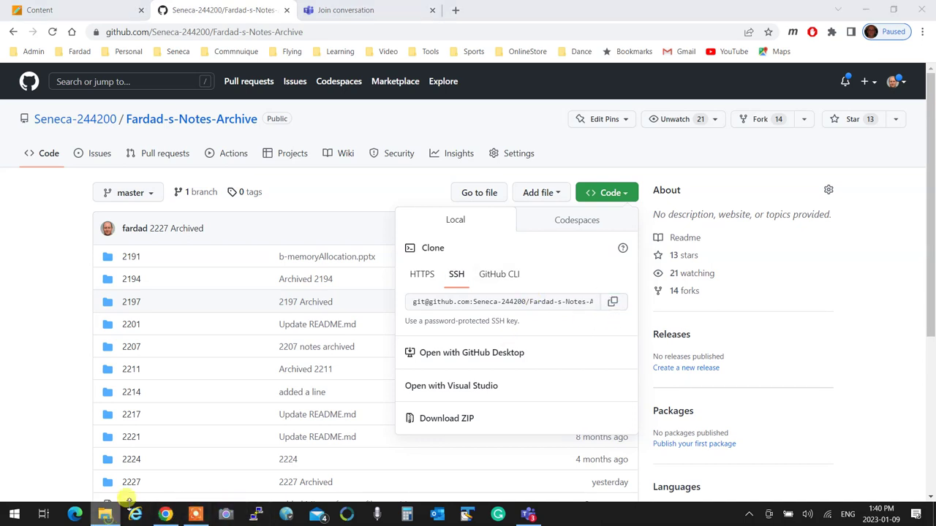
click(103, 517)
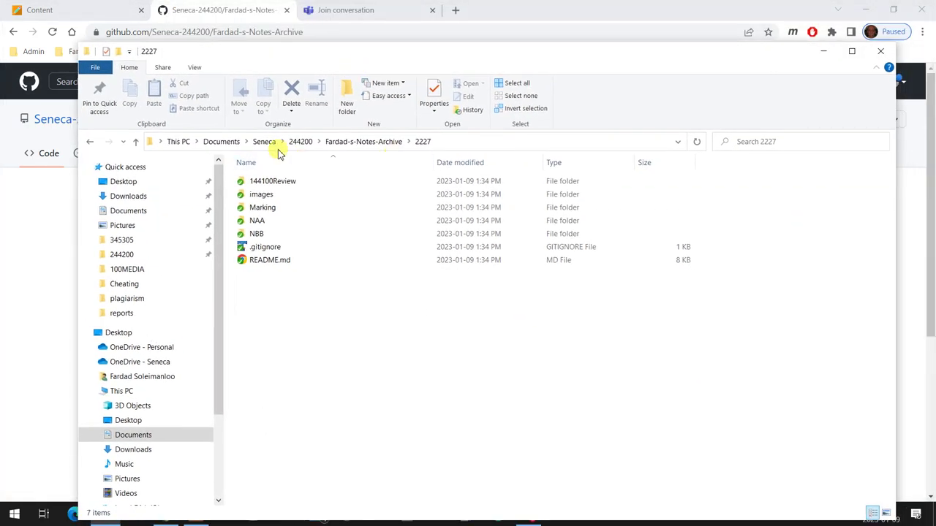
click(265, 144)
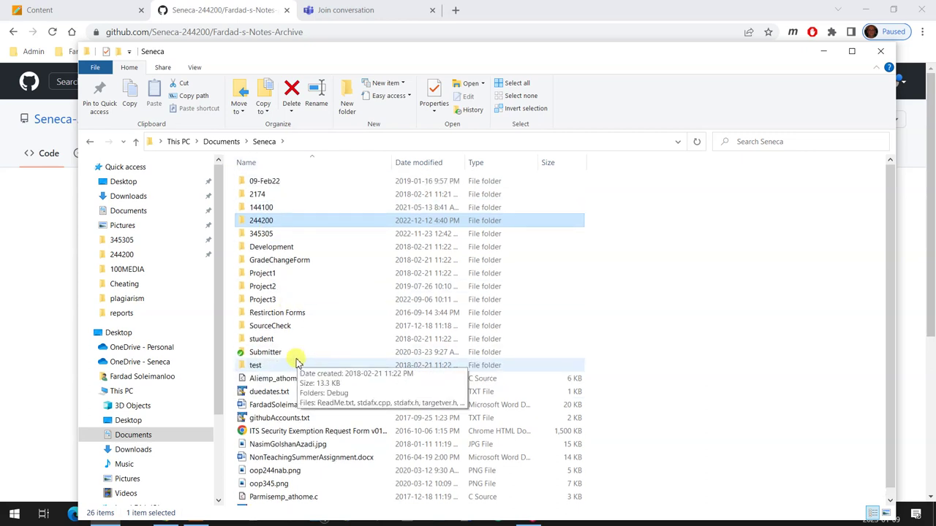
key(ctrl+shift+n)
text(temp)
key(Return)
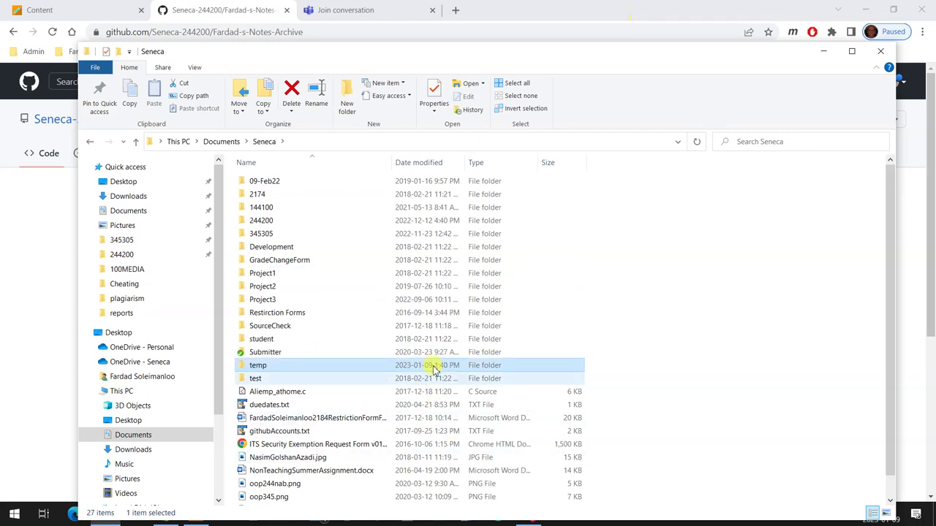
double_click(315, 368)
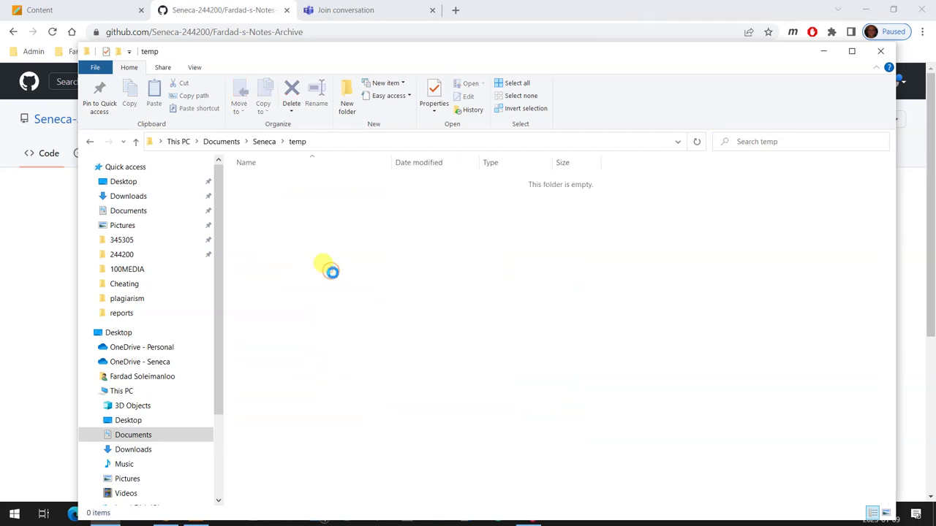
Step: Clone the notes archive into the temp folder with TortoiseGit, view the cloned contents, and close the folder window
right_click(330, 272)
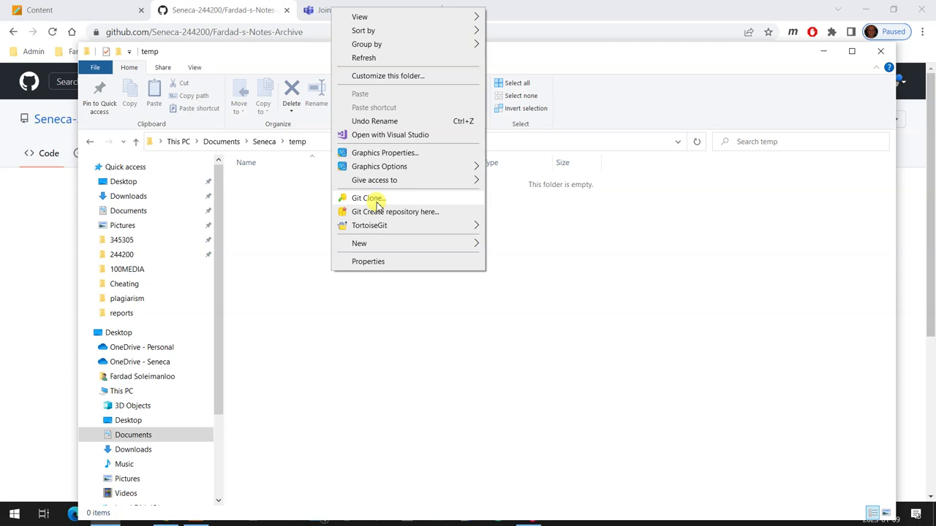
click(376, 203)
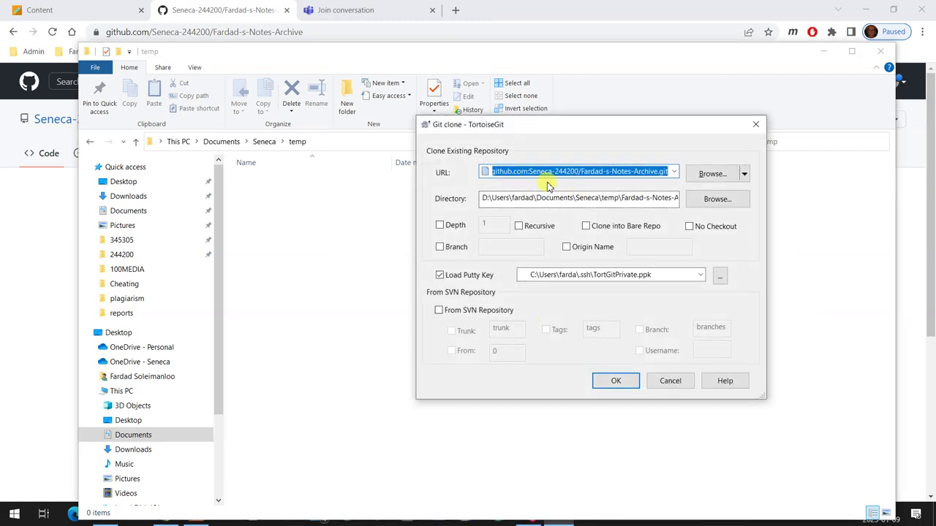
click(596, 378)
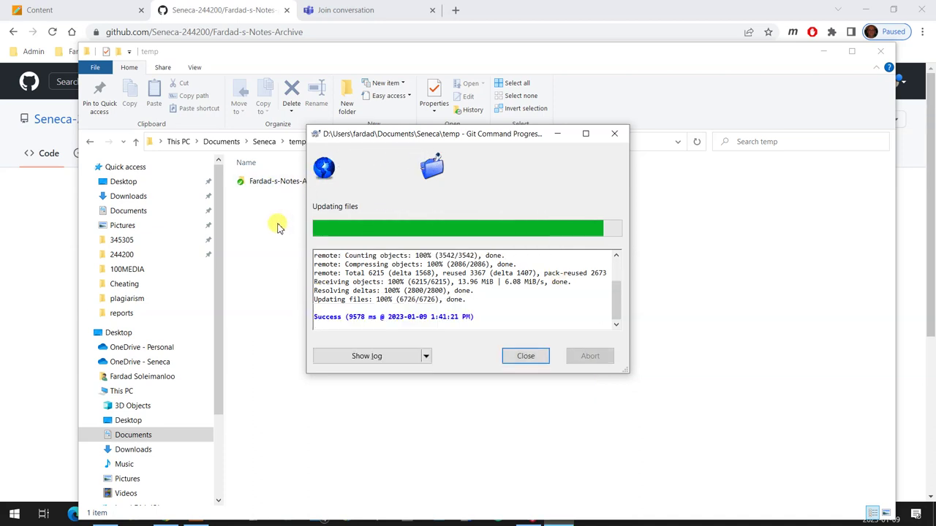
click(526, 356)
double_click(246, 184)
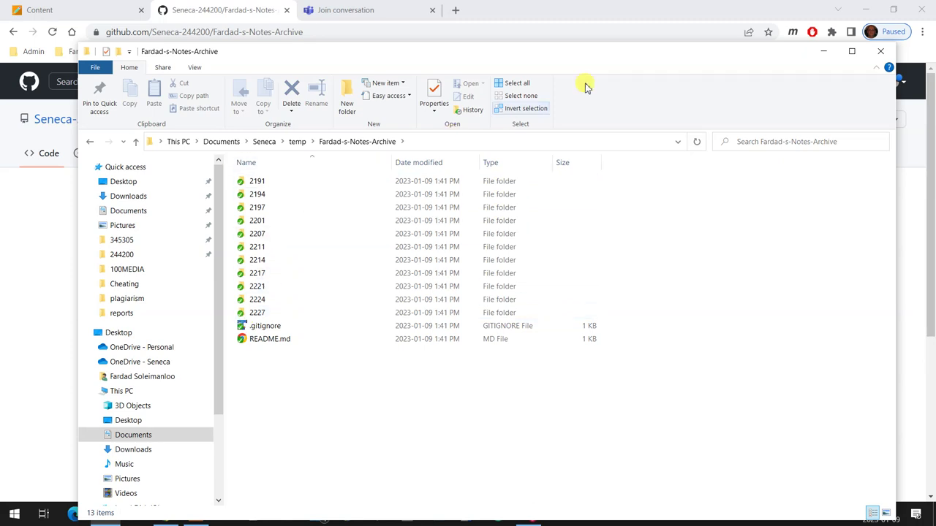
click(876, 50)
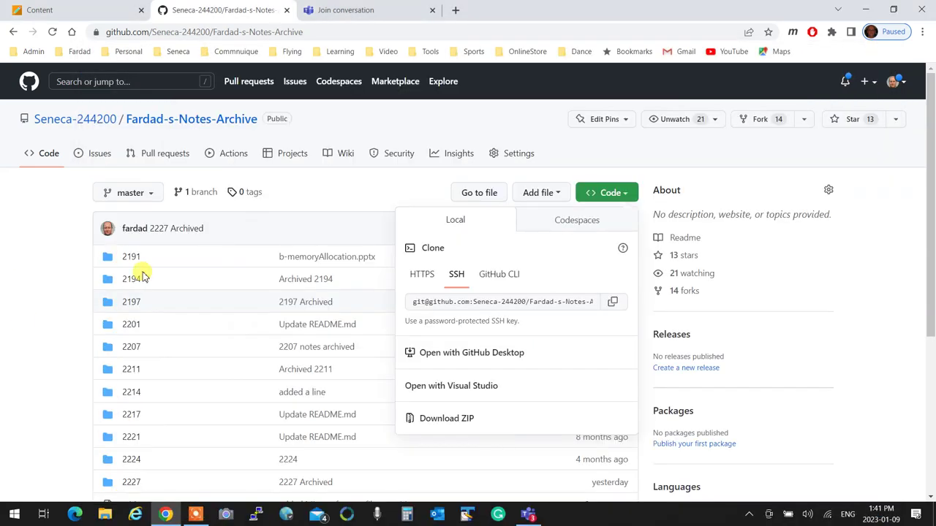
Step: Open the OOP244-NAA-and-ZAA-Notes repository from the Seneca-244200 organization page in the browser and copy its SSH clone URL
click(55, 125)
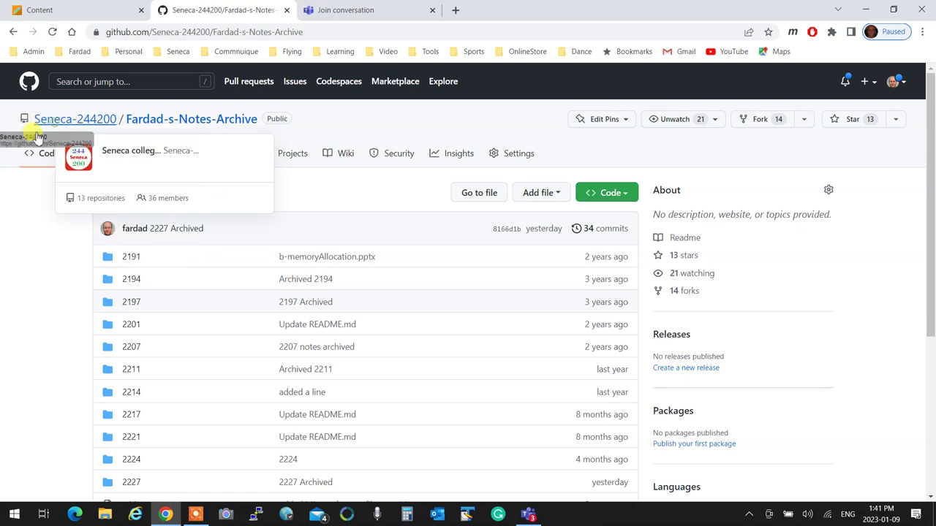
click(48, 124)
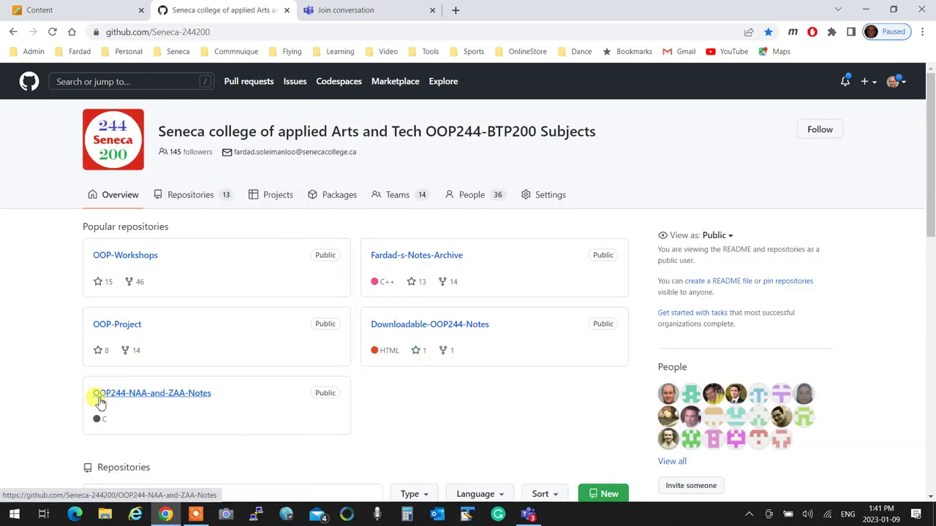
click(173, 401)
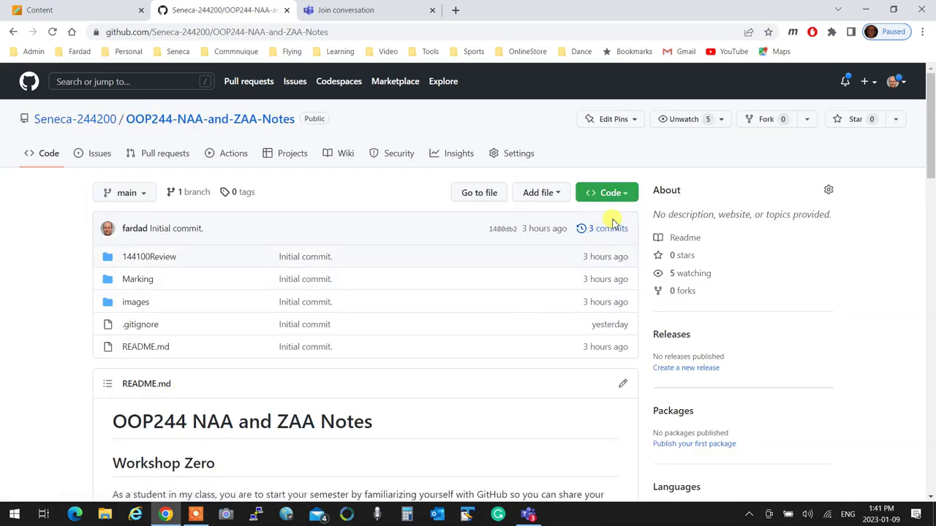
click(616, 193)
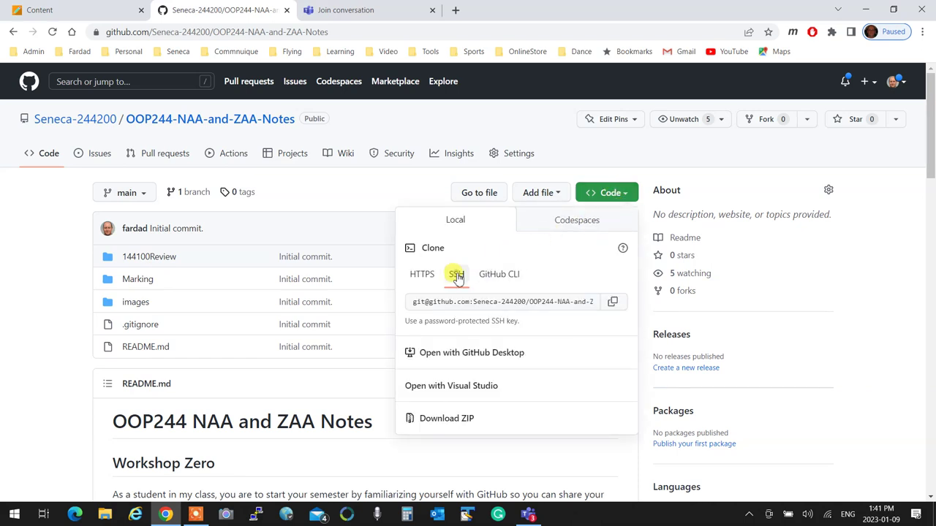
click(616, 301)
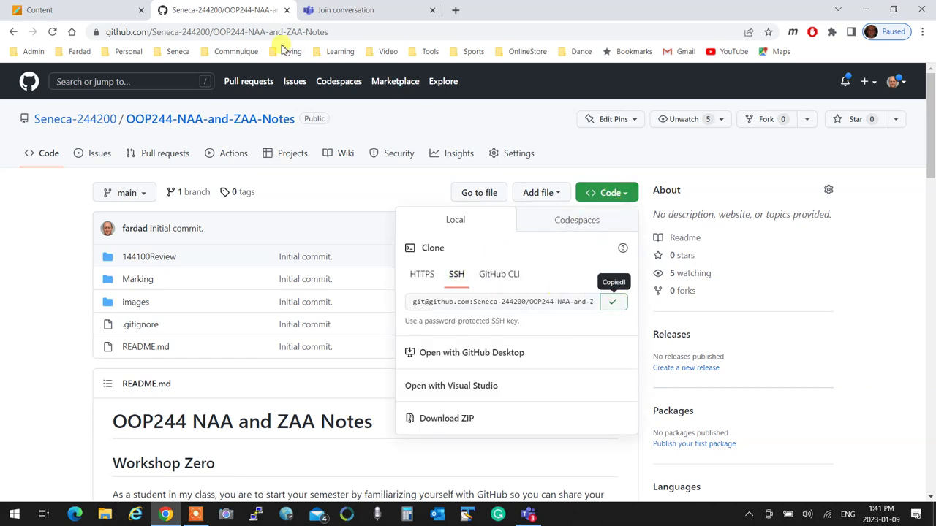
Step: In File Explorer, create a folder named "2231" inside Documents\Seneca\244200 and open it
click(105, 514)
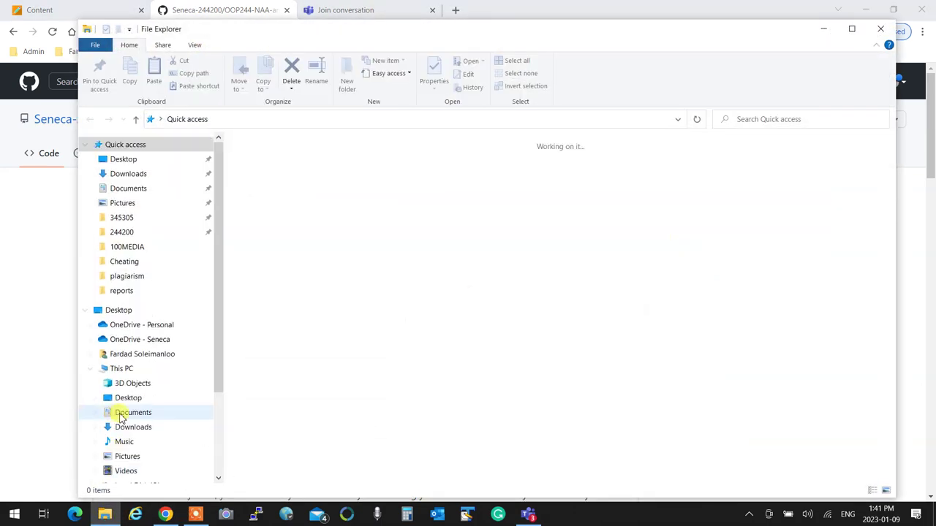
click(172, 233)
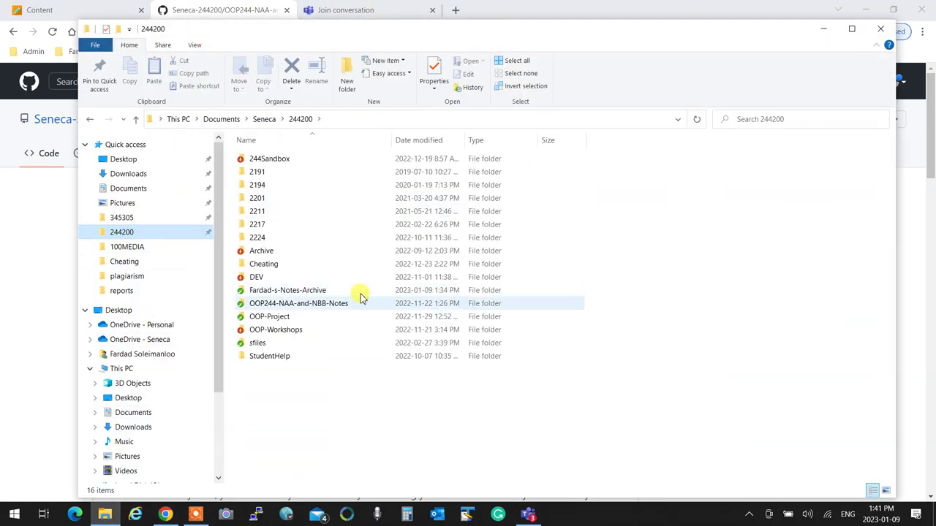
click(349, 443)
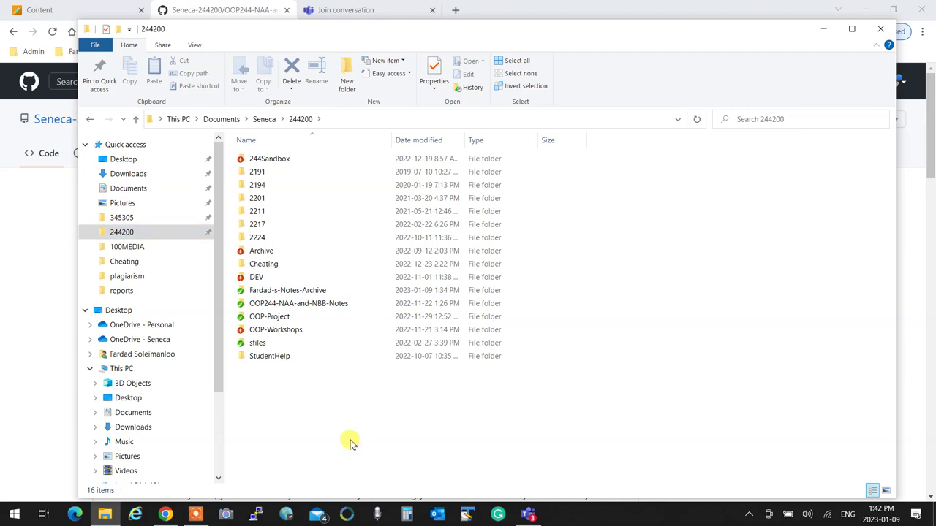
key(ctrl+shift+n)
text(2231)
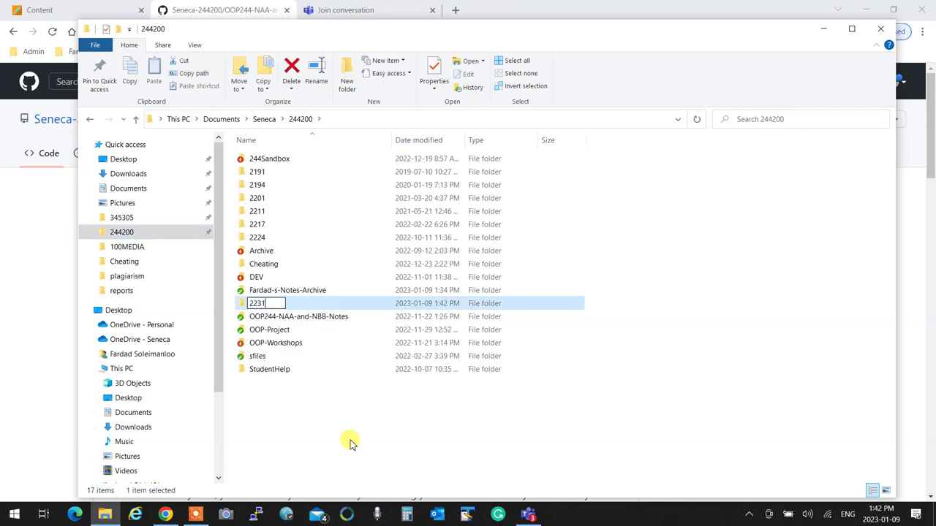
key(Return)
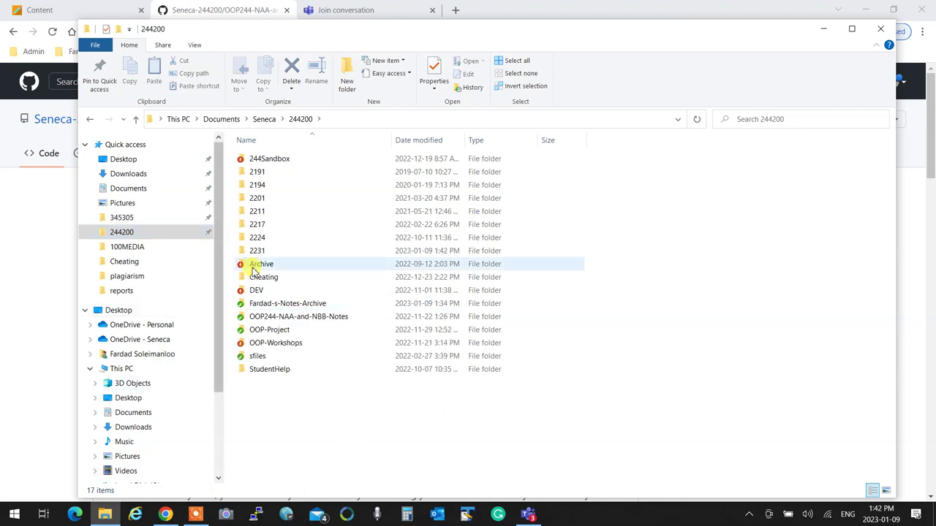
double_click(265, 250)
Step: Clone the OOP244-NAA-and-ZAA-Notes repository into the 2231 folder with TortoiseGit, using the copied SSH URL
right_click(321, 226)
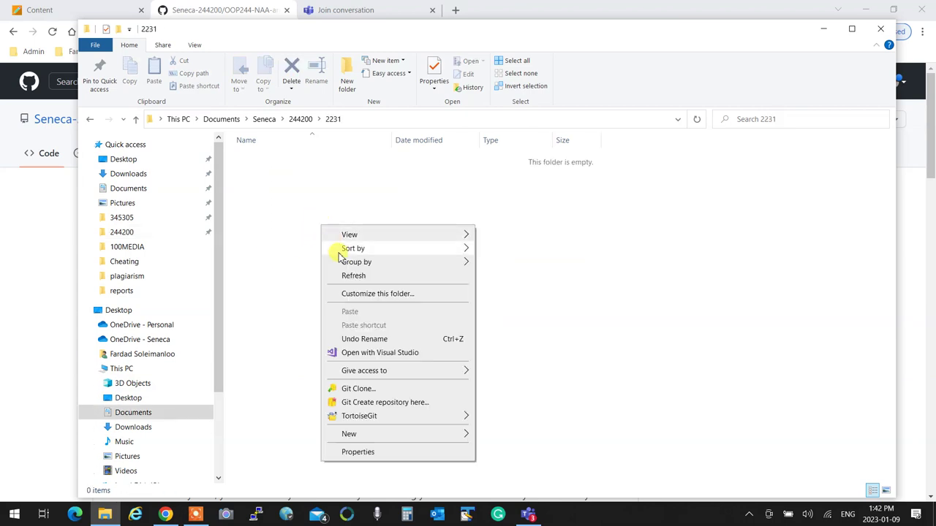
click(394, 390)
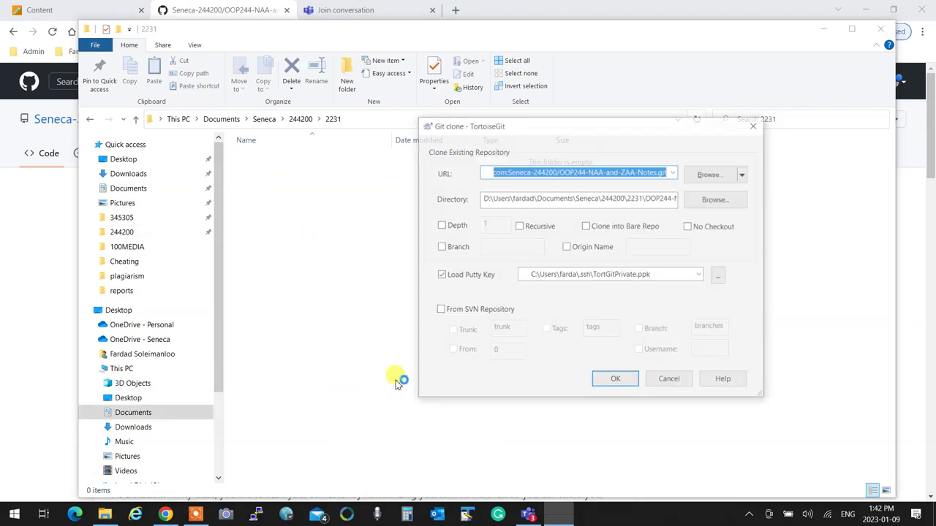
click(614, 381)
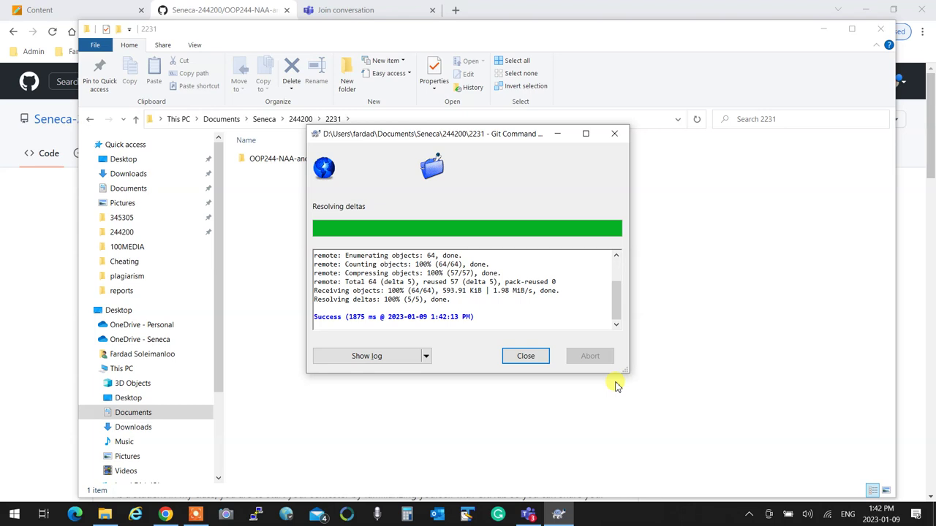
click(529, 356)
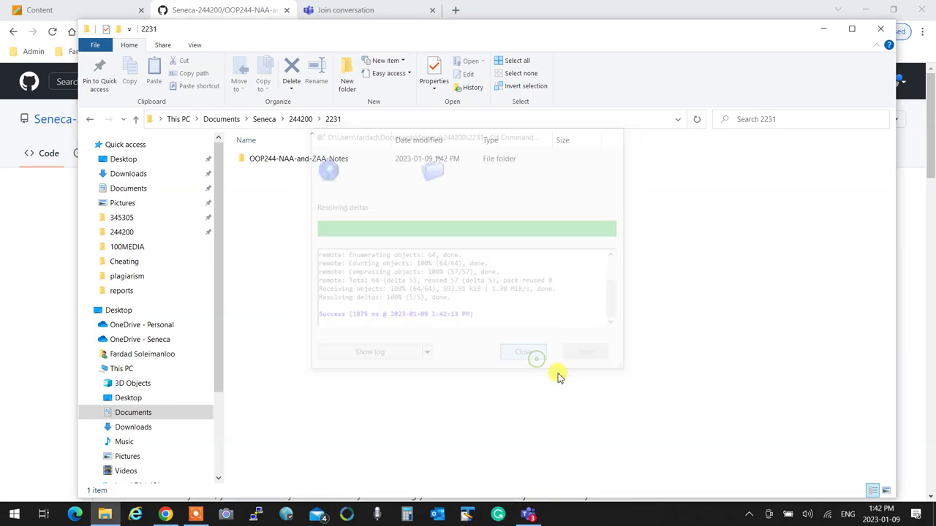
Step: Open the cloned OOP244-NAA-and-ZAA-Notes folder and create a subfolder named "ZAA" in it
click(338, 159)
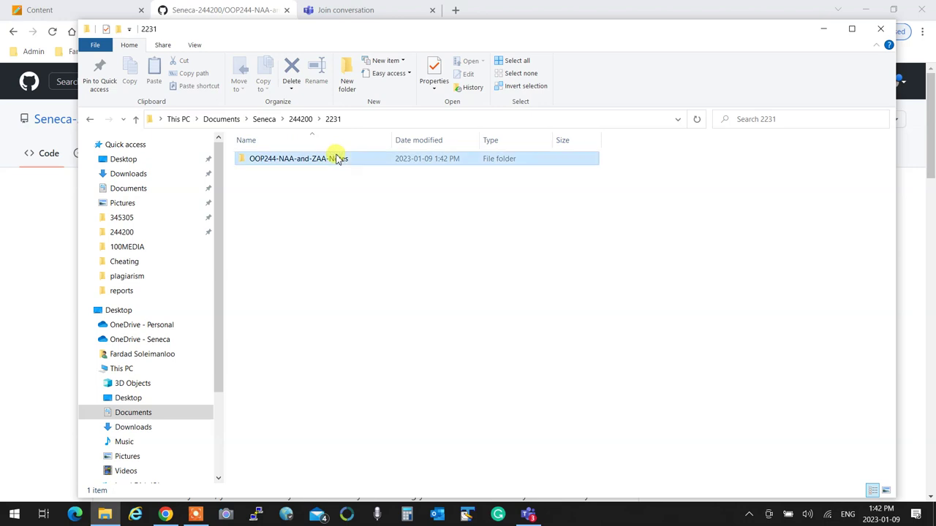
double_click(338, 160)
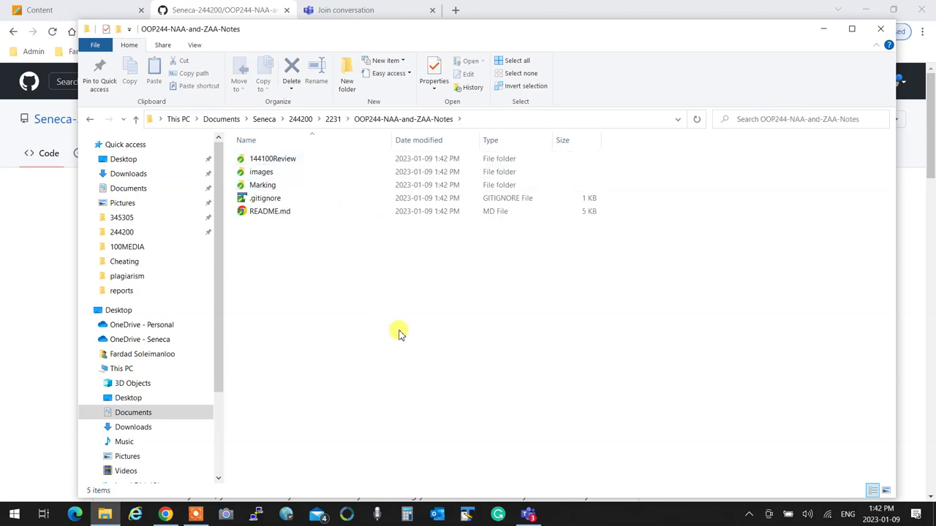
key(ctrl+shift+n)
text(ZAA)
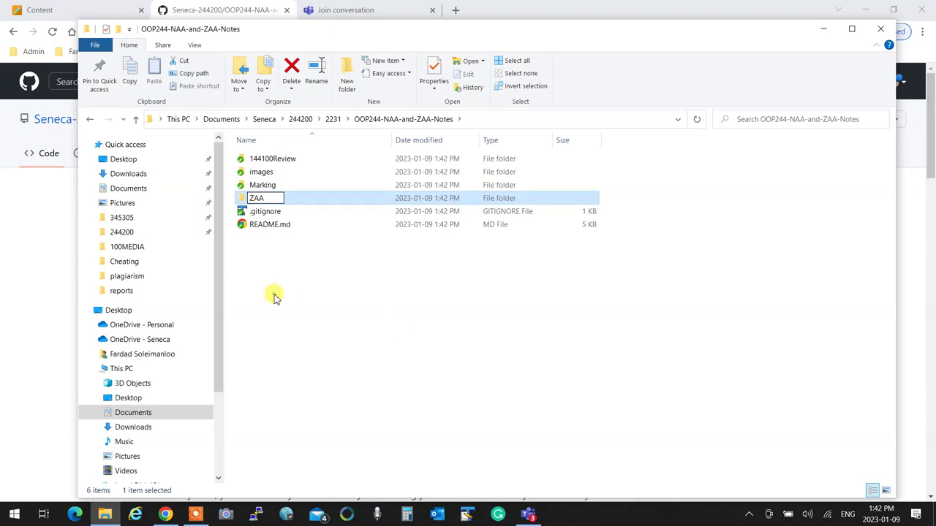
click(275, 297)
Step: Launch Visual Studio 2022 and start a new project from the C++ Empty Project template
key(super)
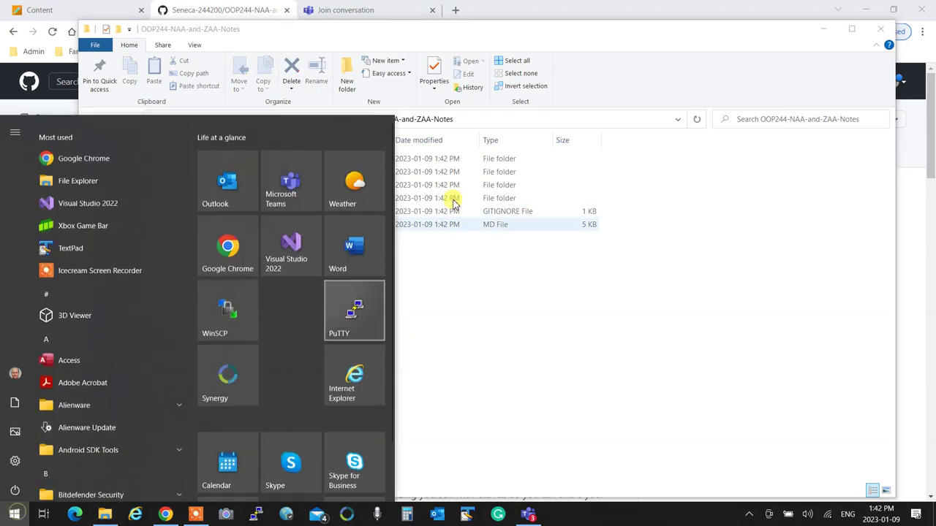
click(272, 249)
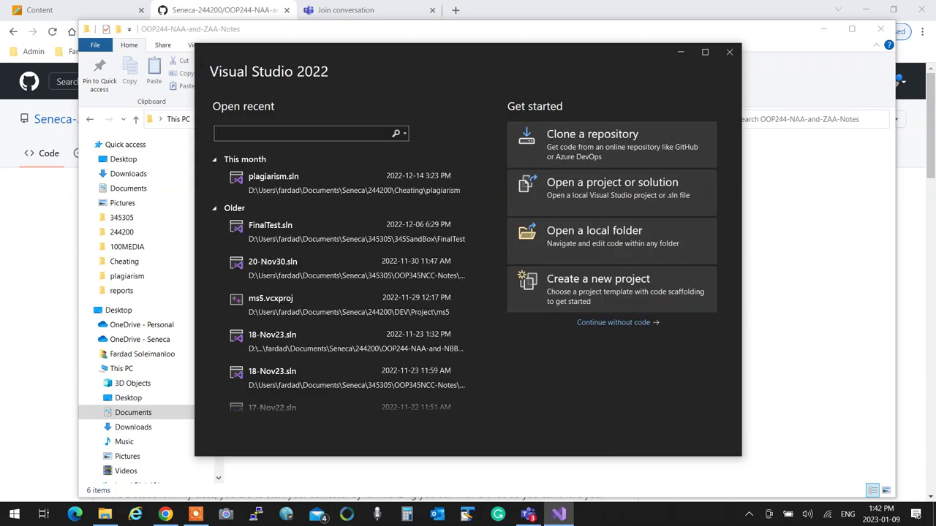
click(545, 306)
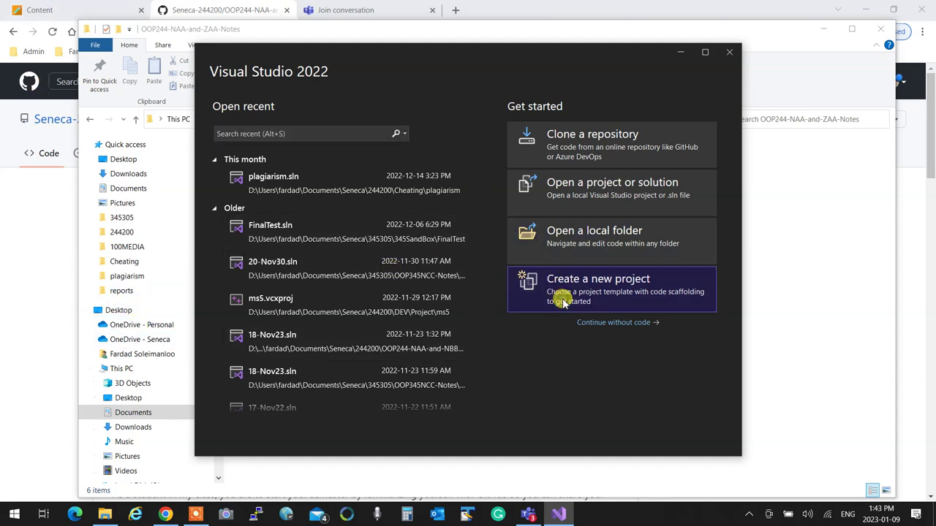
click(563, 302)
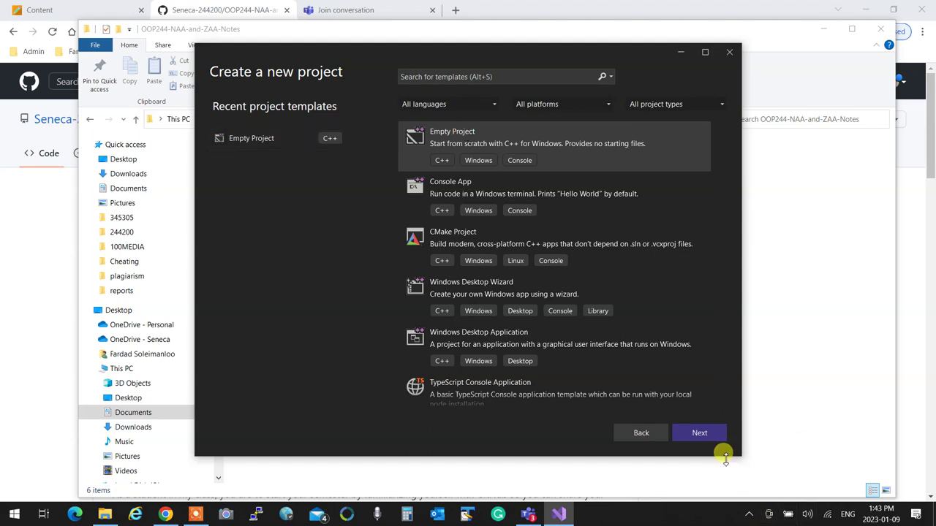
click(710, 437)
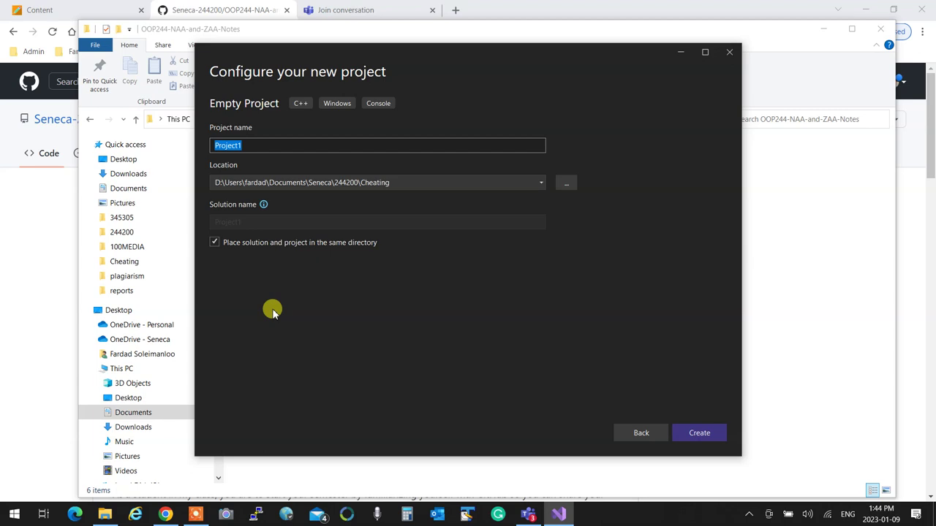
Step: Set the new project's location to the ZAA folder inside 2231\OOP244-NAA-and-ZAA-Notes
click(566, 183)
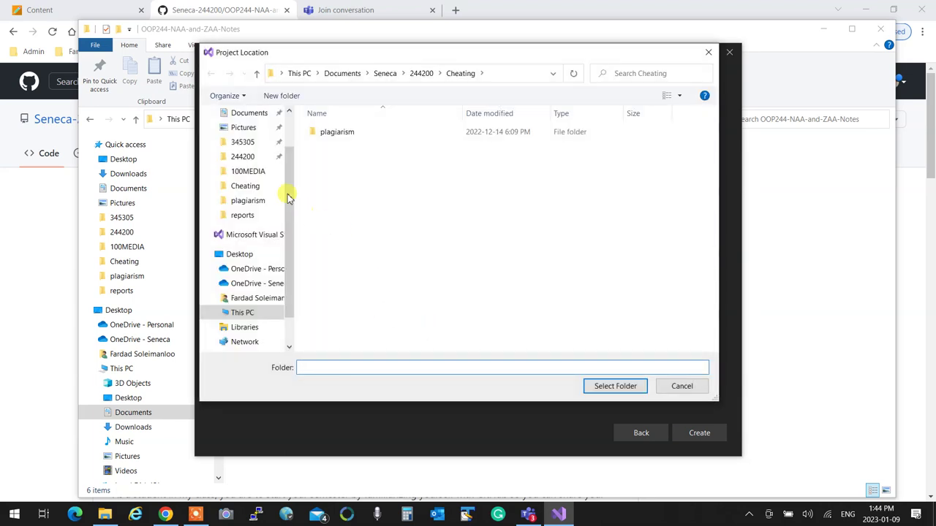
double_click(336, 223)
click(360, 133)
double_click(360, 134)
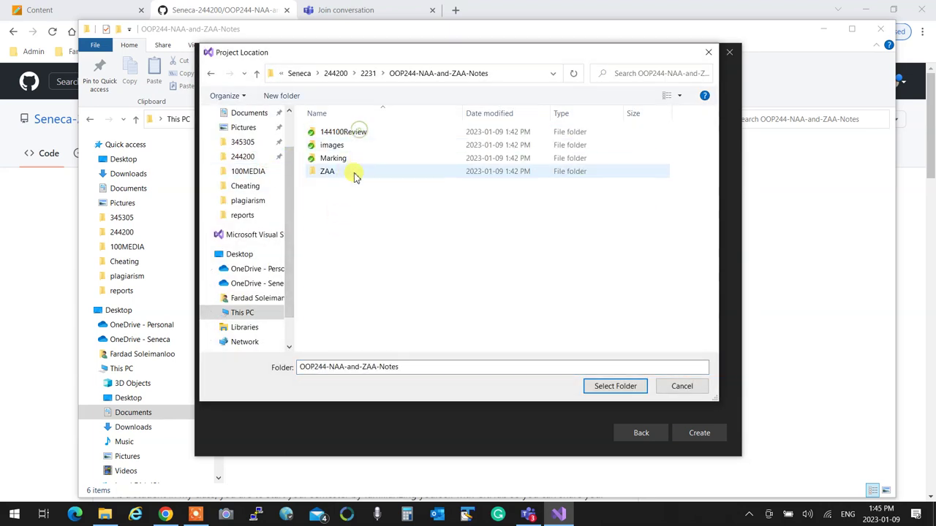
double_click(347, 170)
click(625, 394)
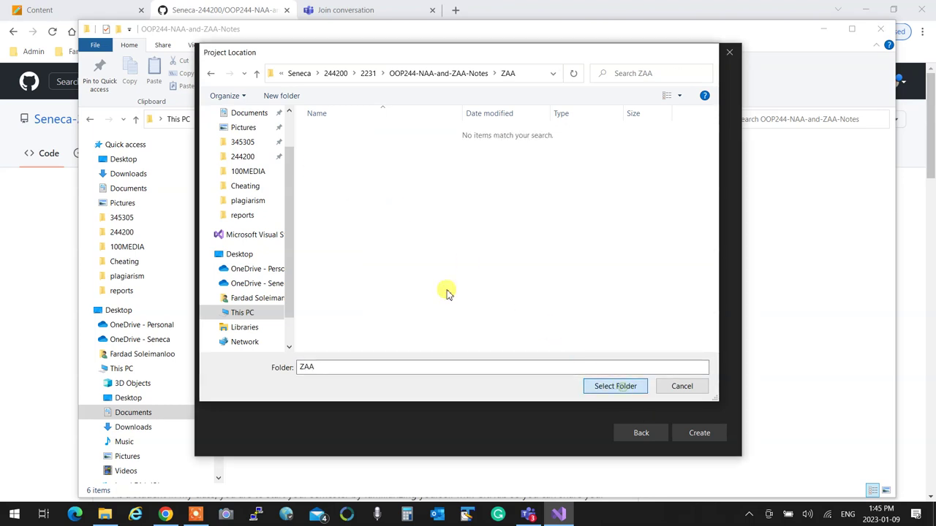
Step: Name the project "01-Jan09", create it, and maximize the window with the Solution Explorer showing
double_click(287, 144)
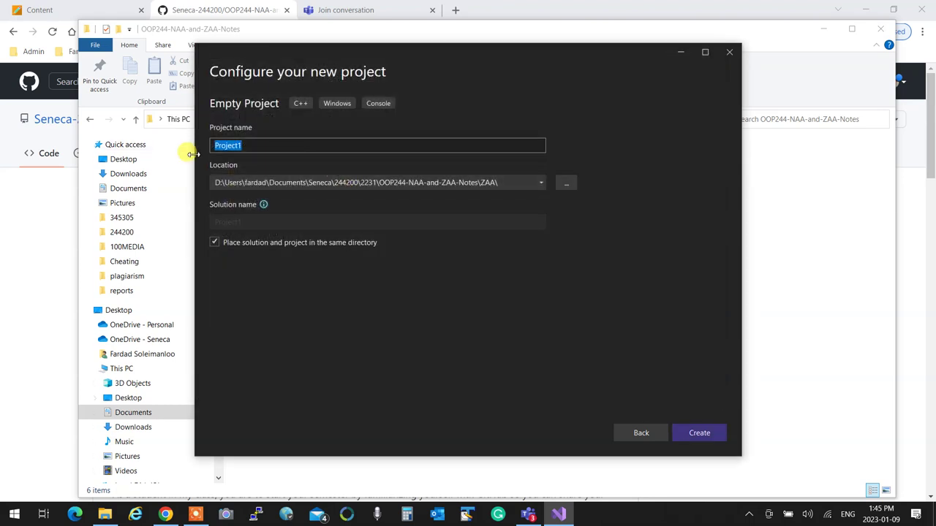
text(01-Jan09)
click(715, 431)
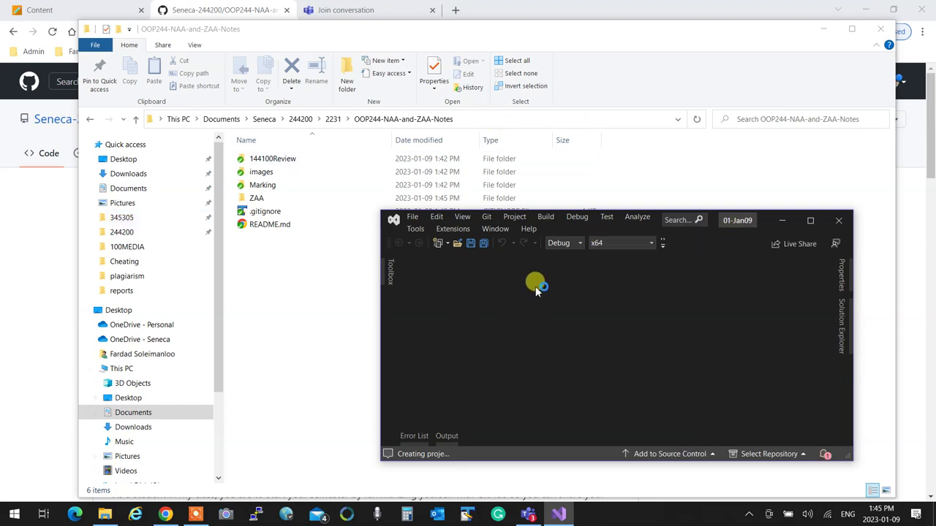
click(810, 220)
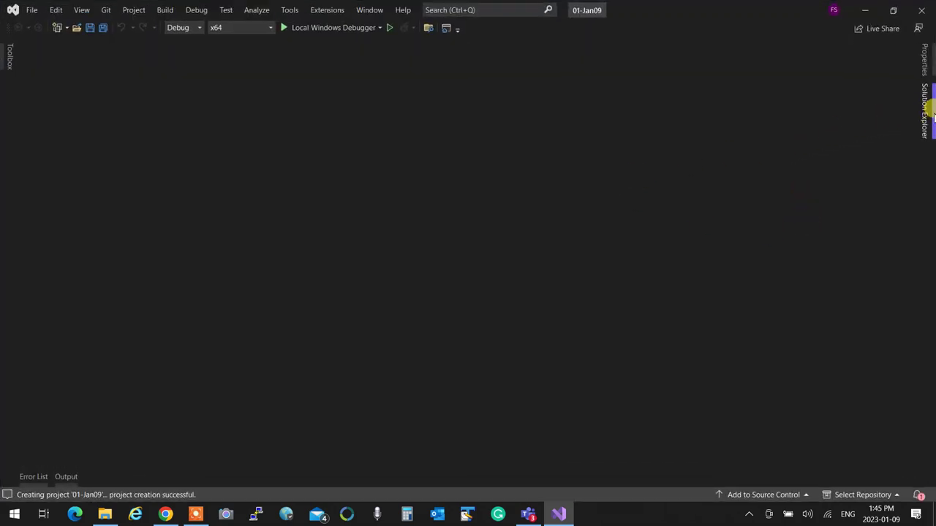
click(929, 114)
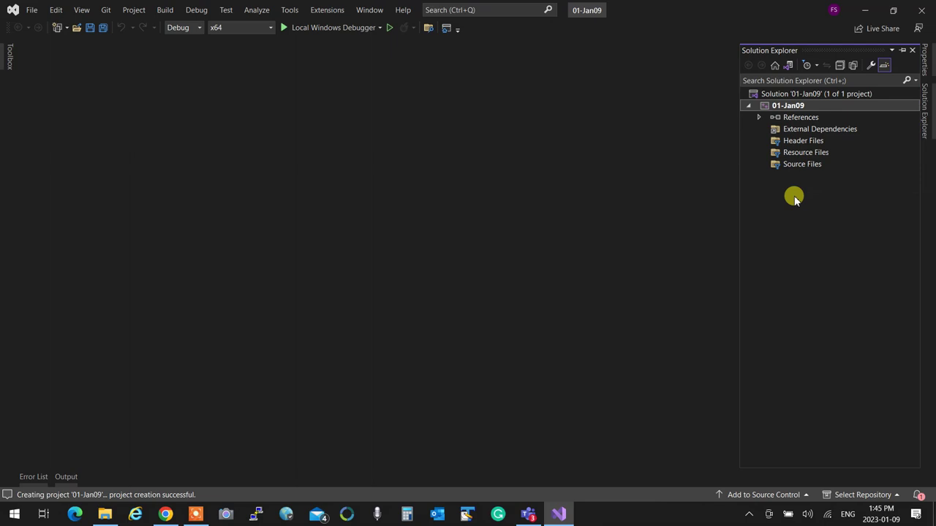
Step: Add a new C++ source file named "prg.cpp" to the project's Source Files
click(807, 162)
right_click(809, 164)
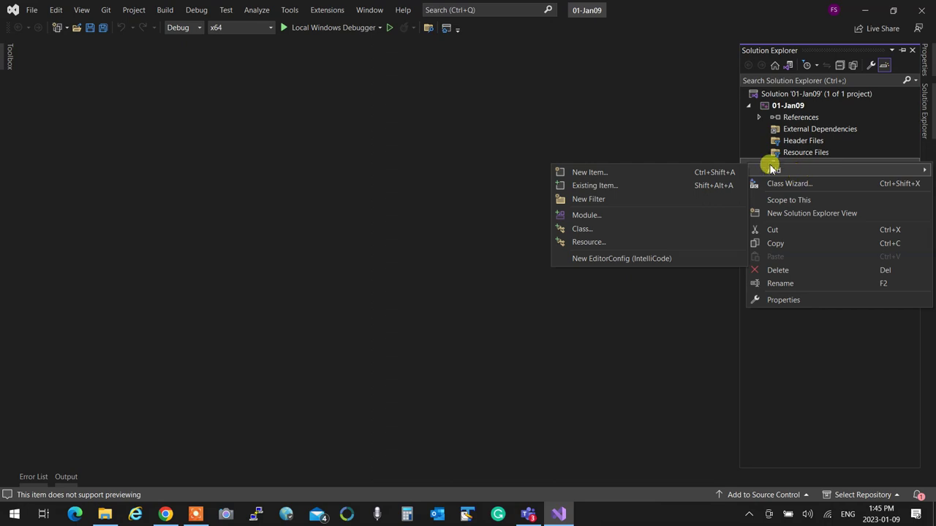
mouse_move(821, 171)
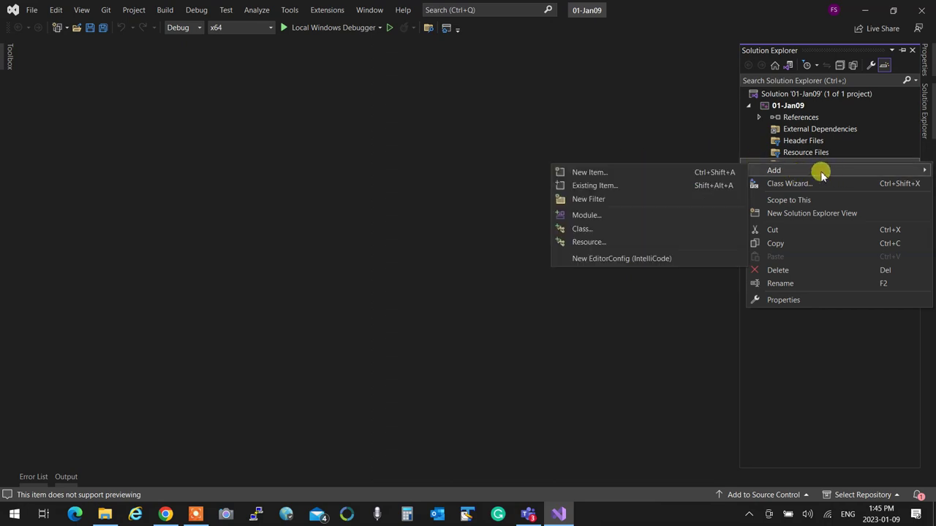
click(606, 169)
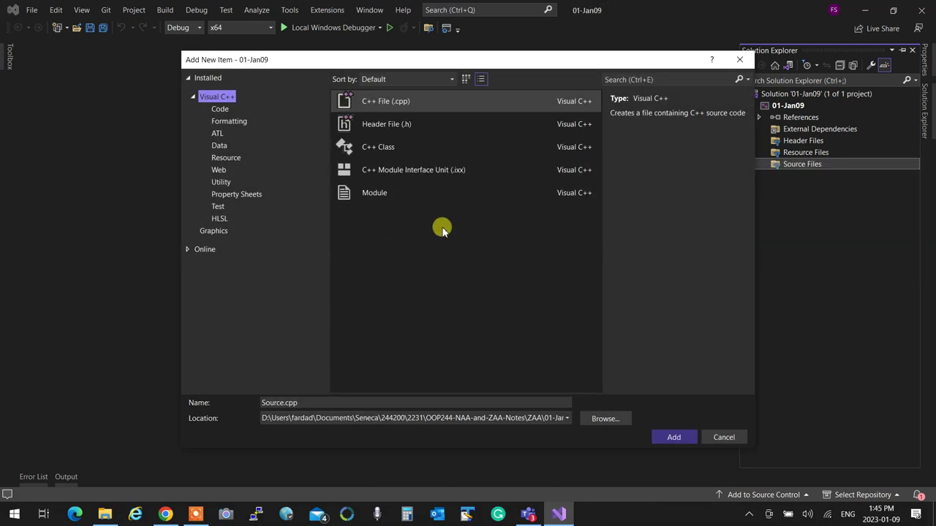
double_click(293, 402)
text(d)
key(BackSpace)
text(dd)
key(BackSpace)
key(BackSpace)
text(prg.cpp)
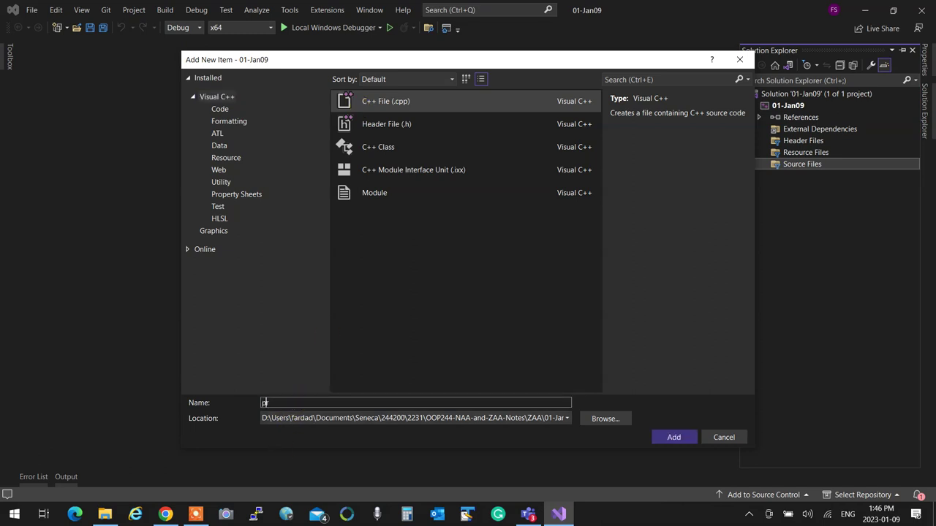
key(Return)
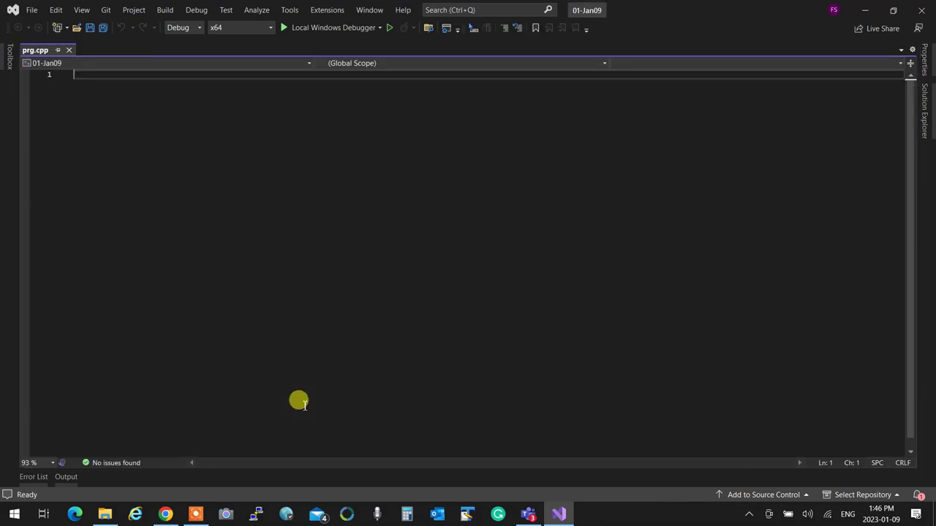
Step: Write "#include <iostream>" and "using namespace std;" as the first two lines of prg.cpp
text(#include <iostrea)
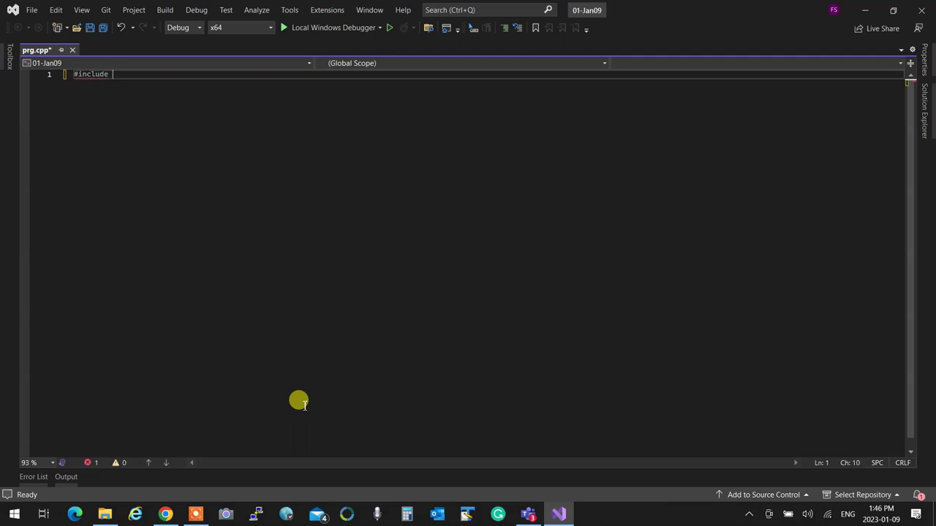
text(m)
key(Return)
key(Return)
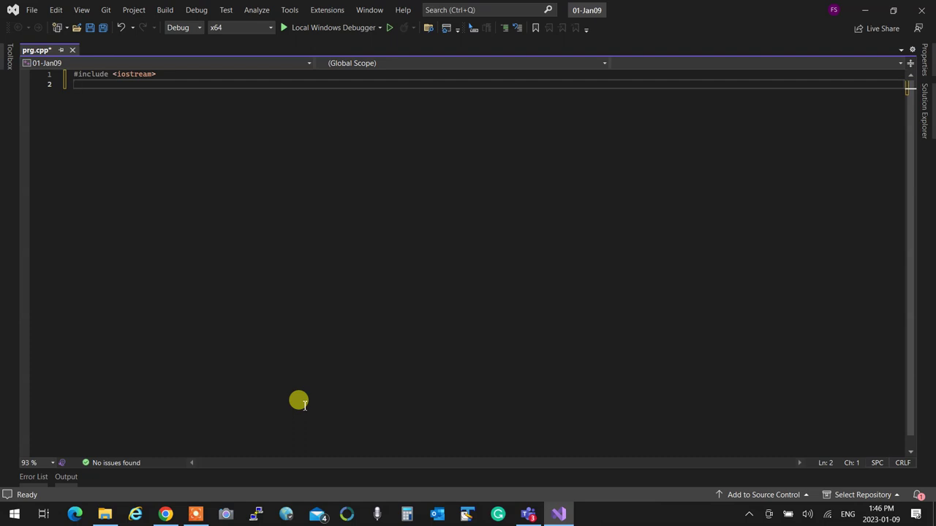
text(using name)
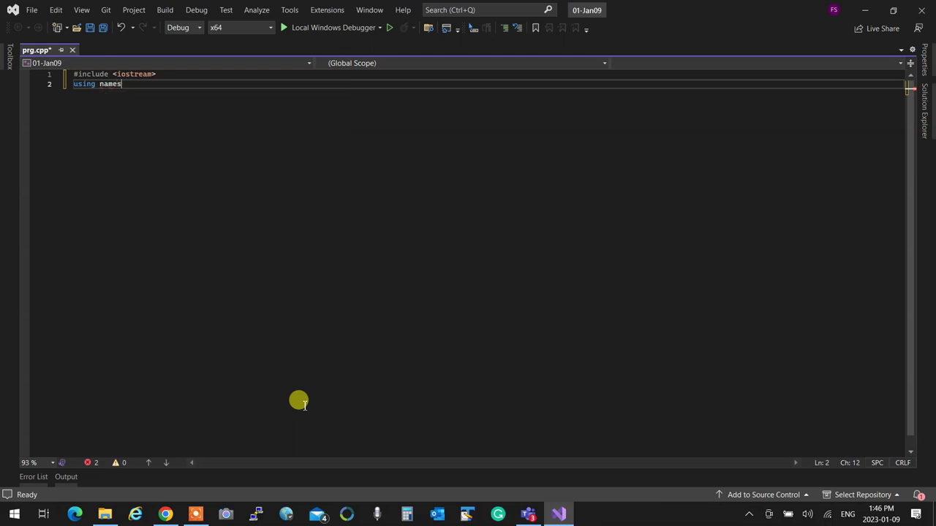
key(BackSpace)
text(space std;)
key(Return)
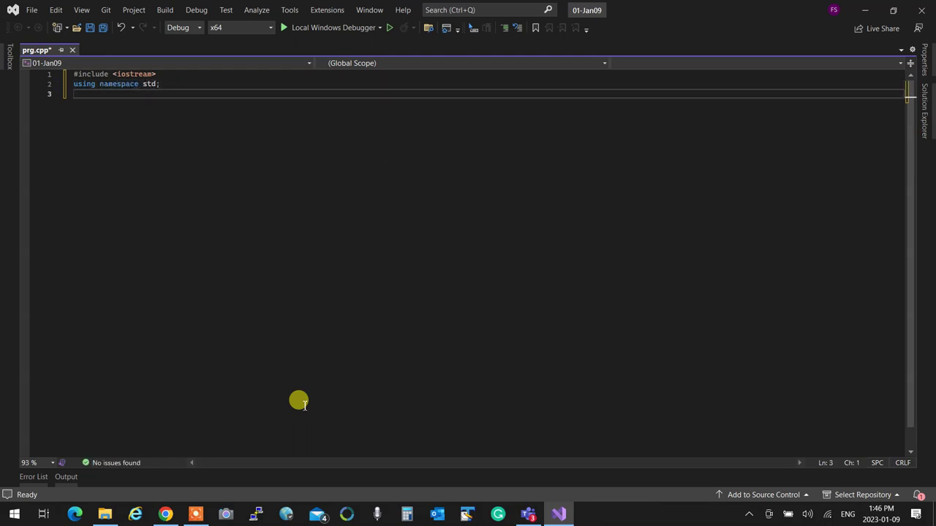
click(379, 409)
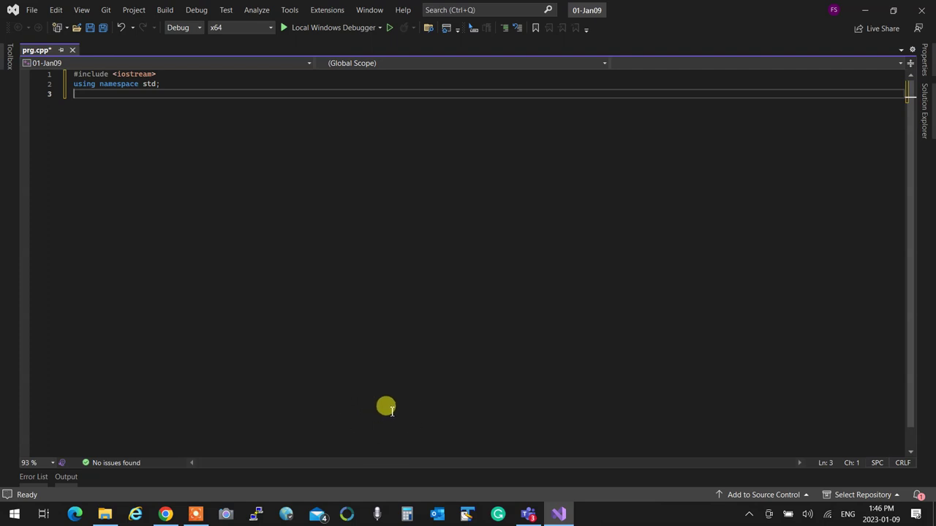
ctrl+scroll(392, 410, up, 5)
ctrl+scroll(393, 408, up, 3)
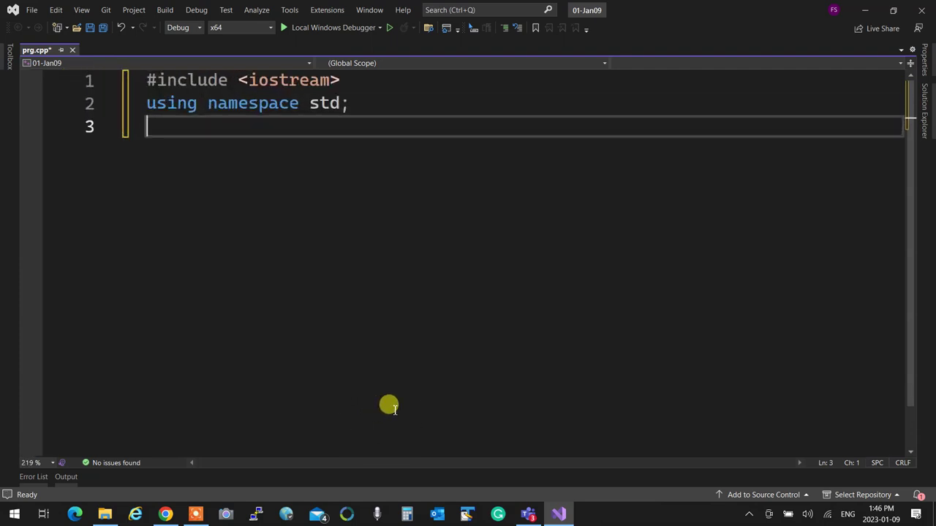
Step: Write an "int main()" function that returns 0 below the using directive, leaving an empty line above the return statement
ctrl+scroll(393, 407, down, 1)
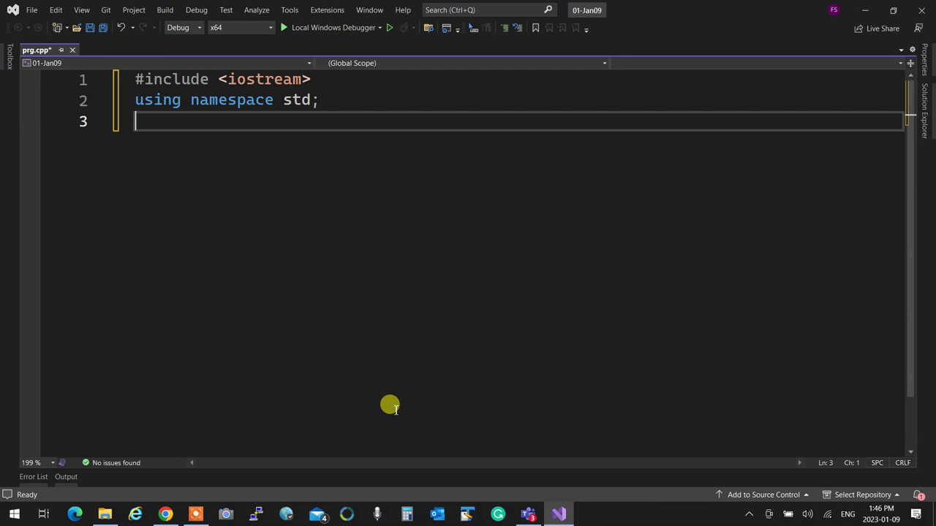
text(int main() {)
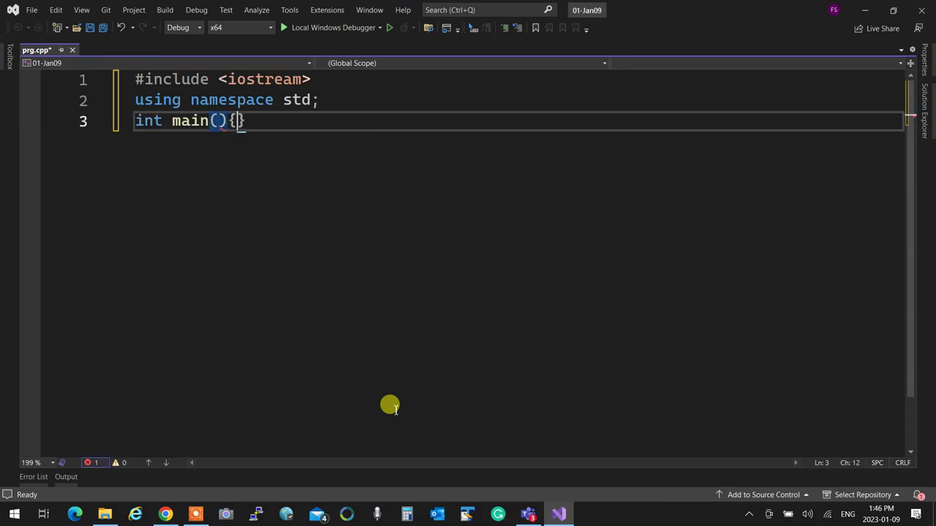
key(Return)
text(return 0;)
key(Up)
key(Return)
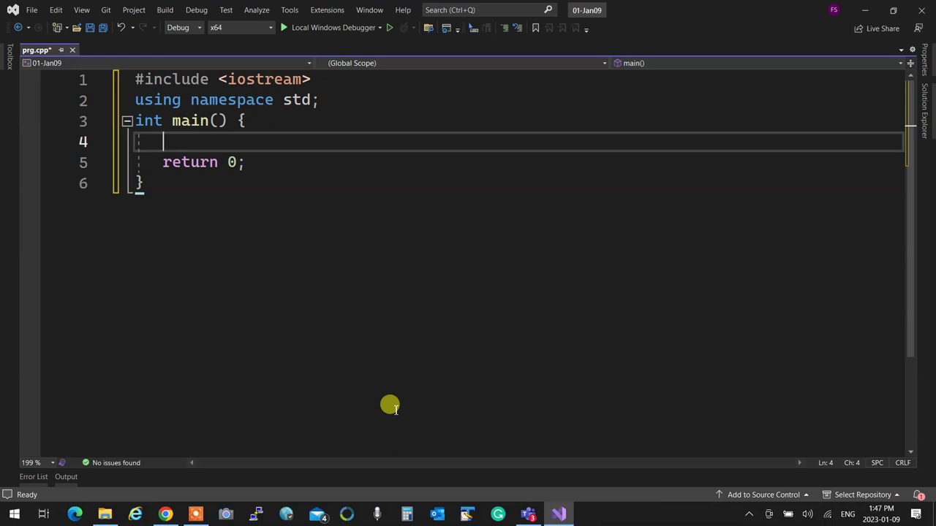
Step: Write the statement cout << "Welcome to oop244 zaa" << endl; in main above the return
text(cout <<)
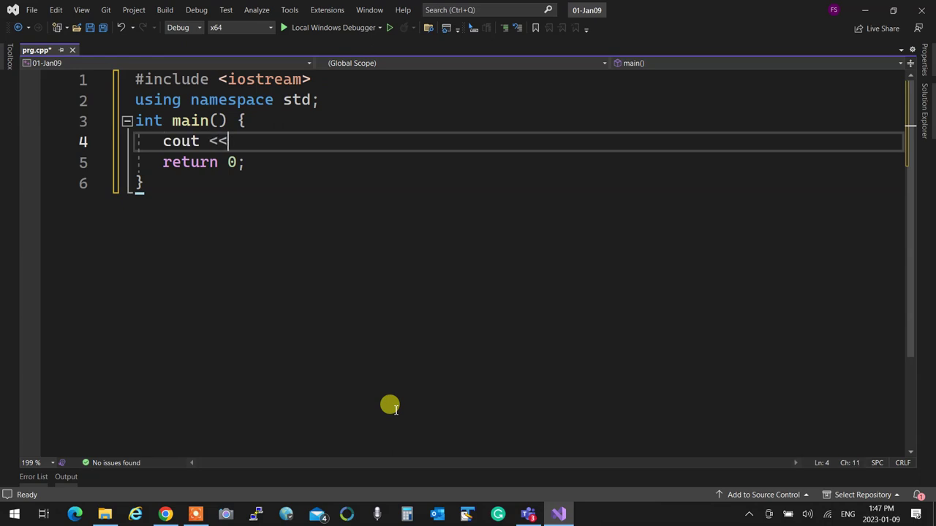
text( "Se)
key(BackSpace)
key(BackSpace)
text(Welcome to )
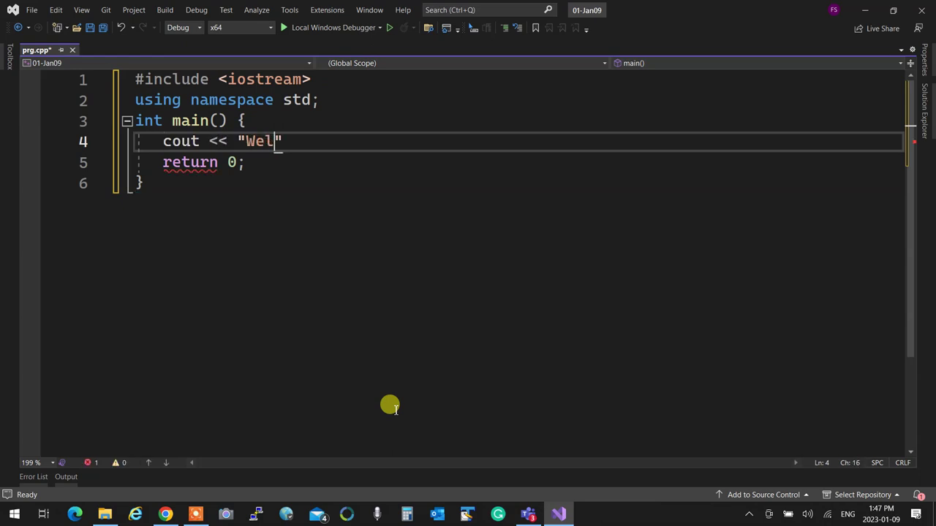
text(oop214)
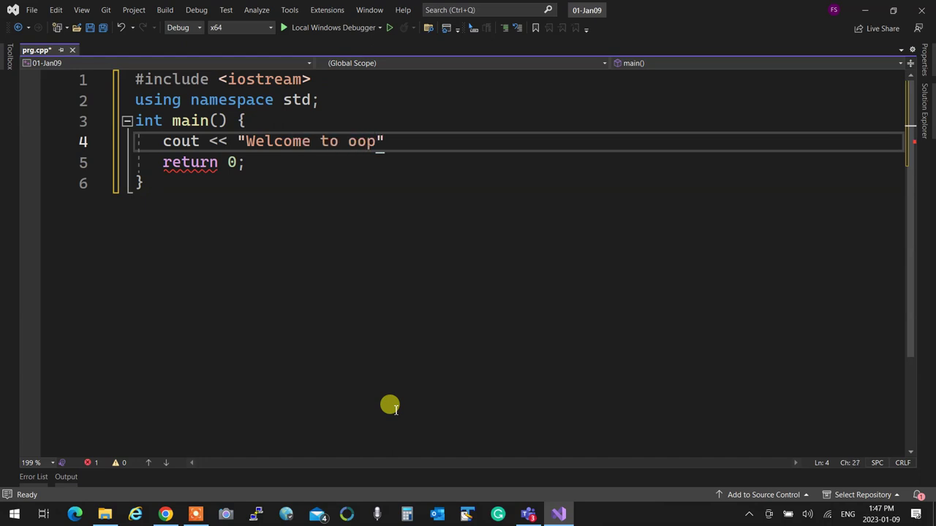
text(4)
key(BackSpace)
key(BackSpace)
key(BackSpace)
text(44 zaa" <)
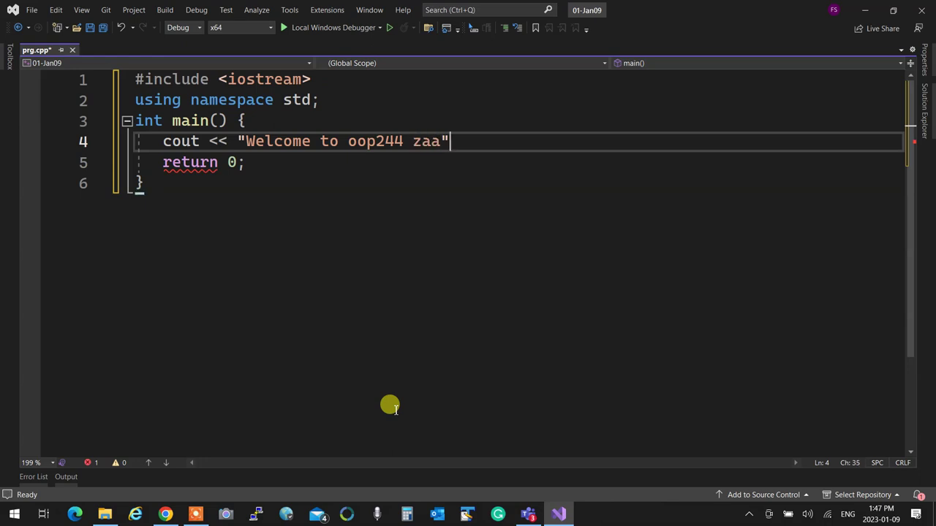
text(< endl;)
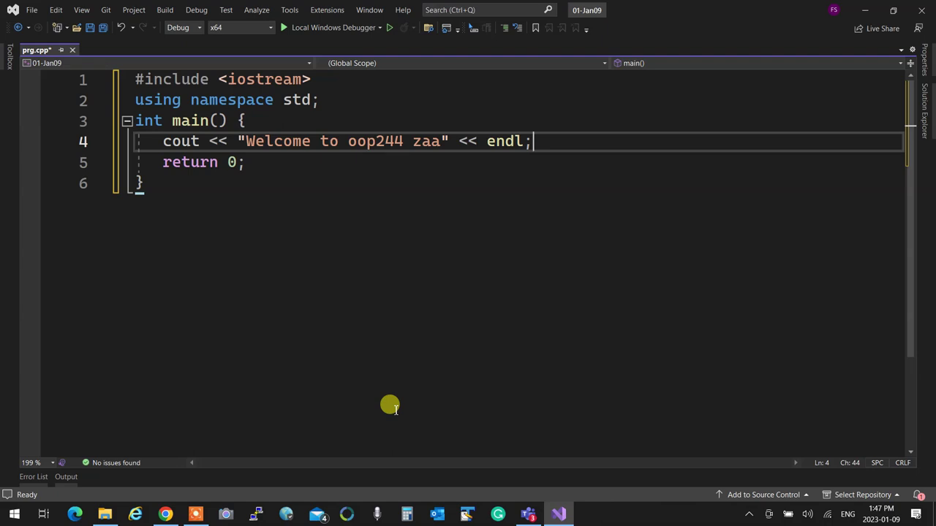
Step: Examine the parts of the output statement in main: cout with its operator, the welcome string and endl
click(286, 190)
drag(238, 141, 449, 138)
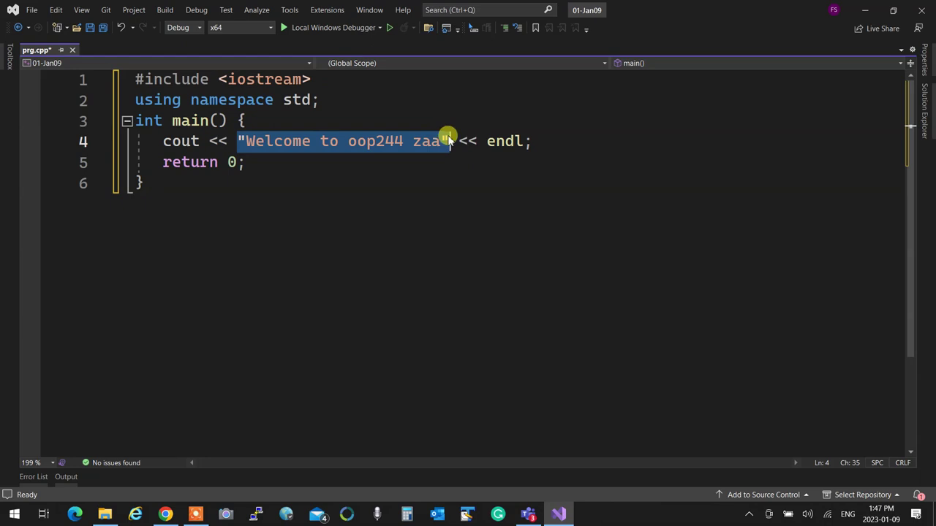
drag(152, 140, 218, 141)
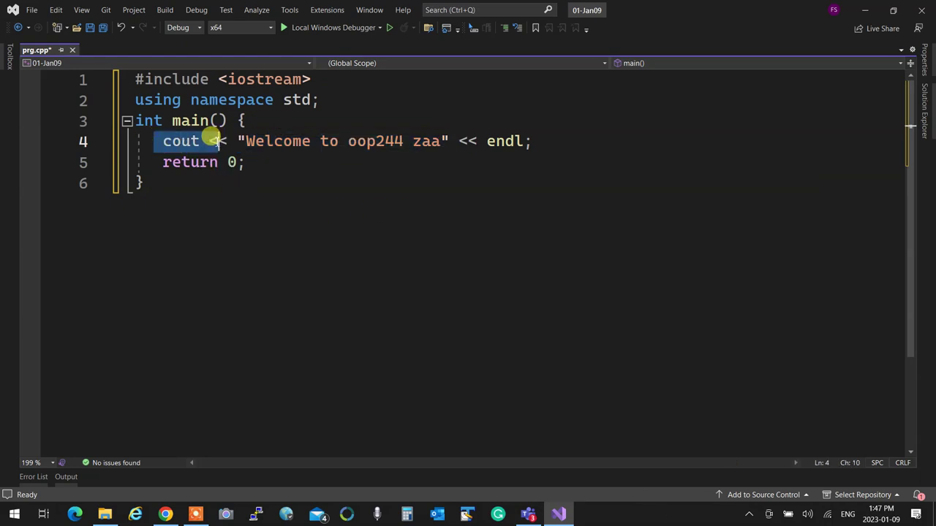
drag(486, 141, 541, 141)
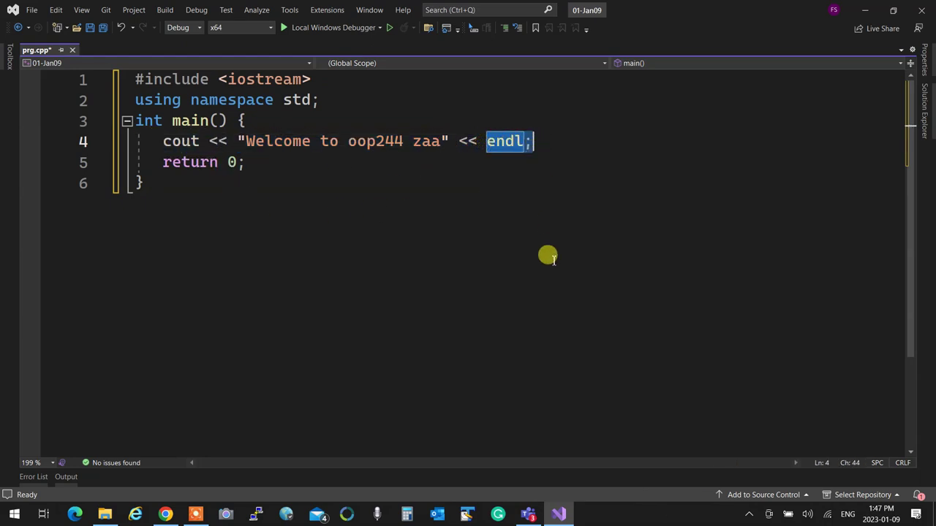
right_click(538, 391)
click(418, 326)
drag(237, 141, 466, 140)
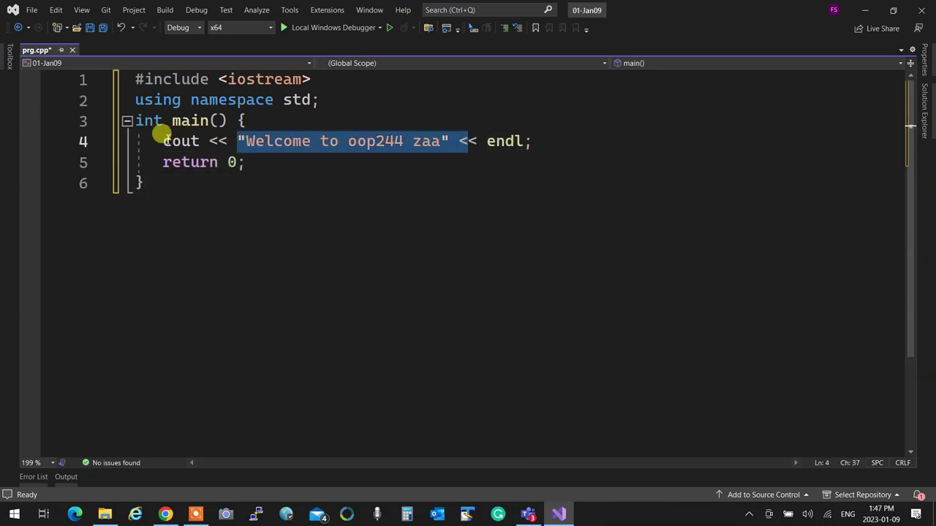
drag(163, 140, 226, 141)
drag(479, 141, 523, 140)
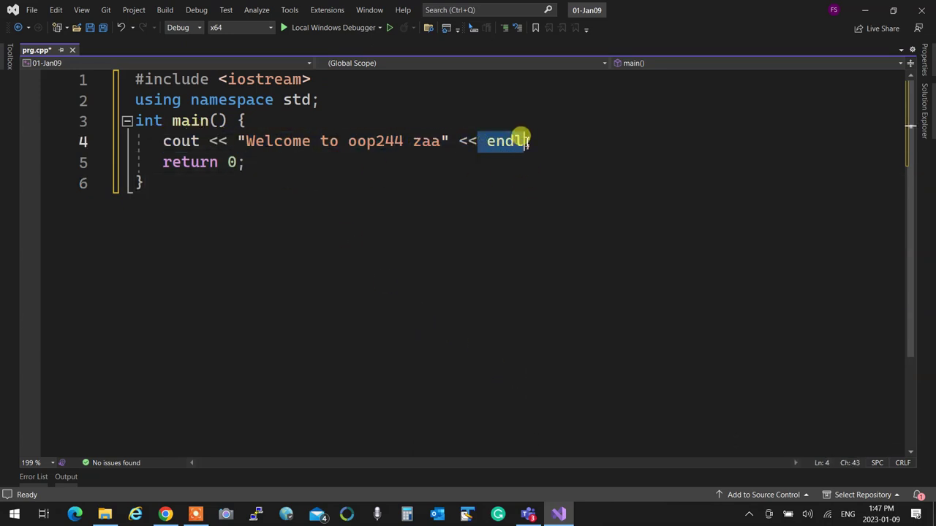
click(435, 312)
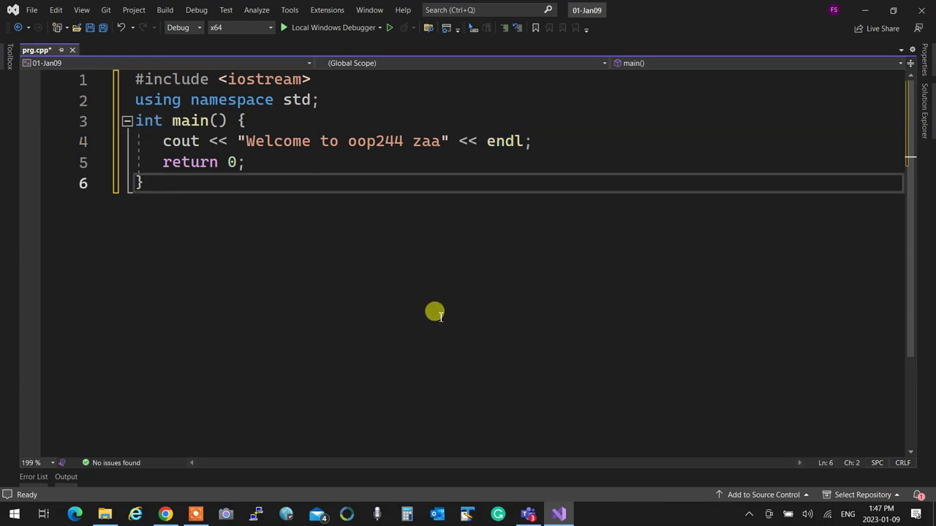
Step: Run the program without debugging, close its console, and minimize the IDE to get back to the repository folder
key(ctrl+F5)
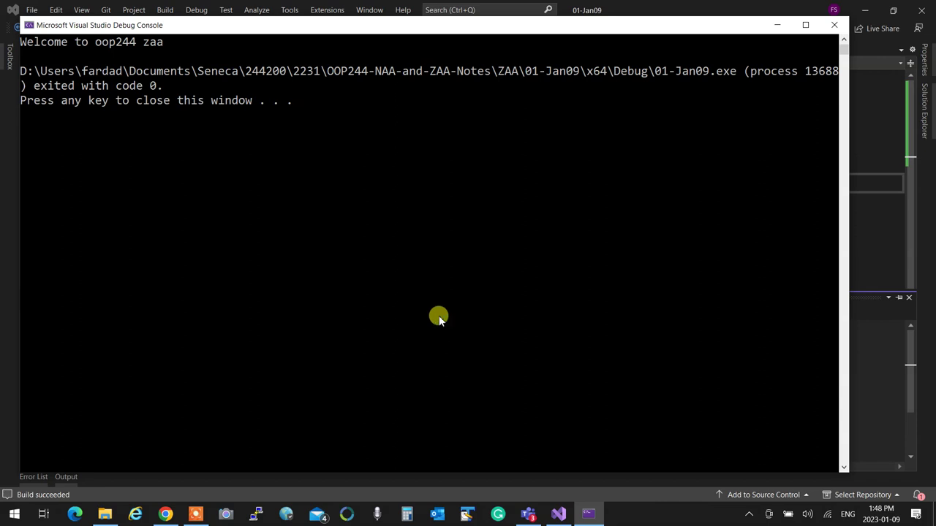
key(Return)
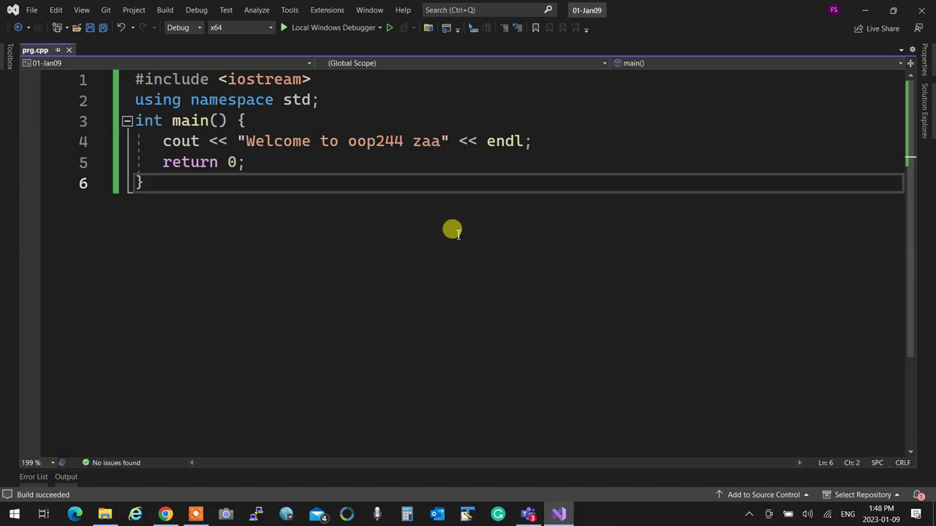
click(863, 9)
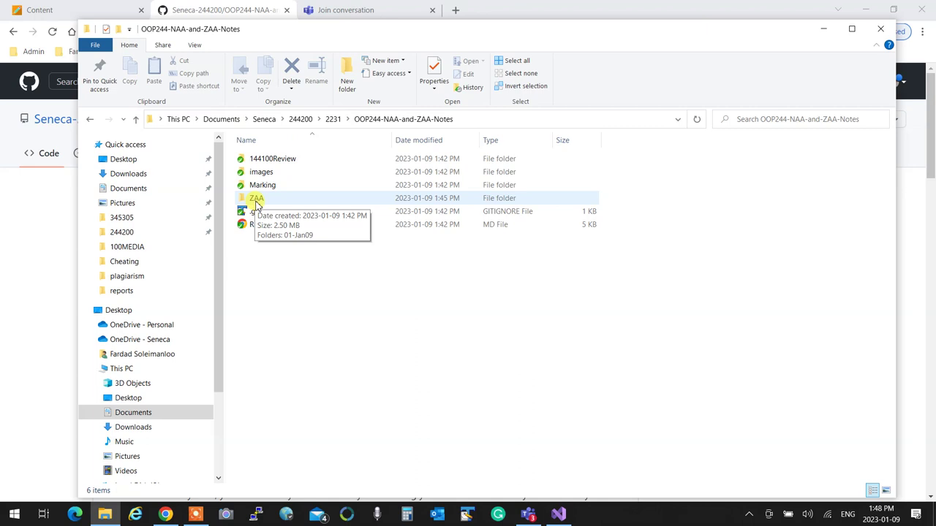
right_click(256, 201)
mouse_move(312, 321)
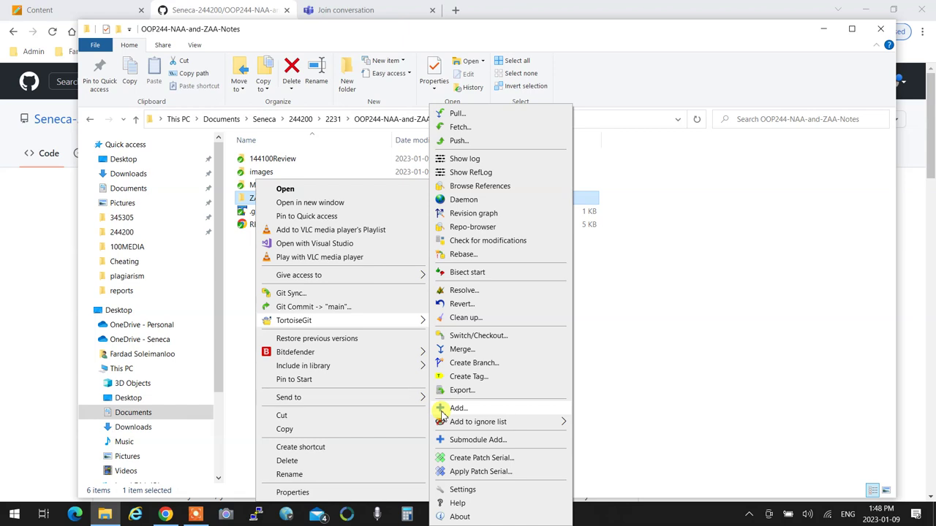
click(457, 408)
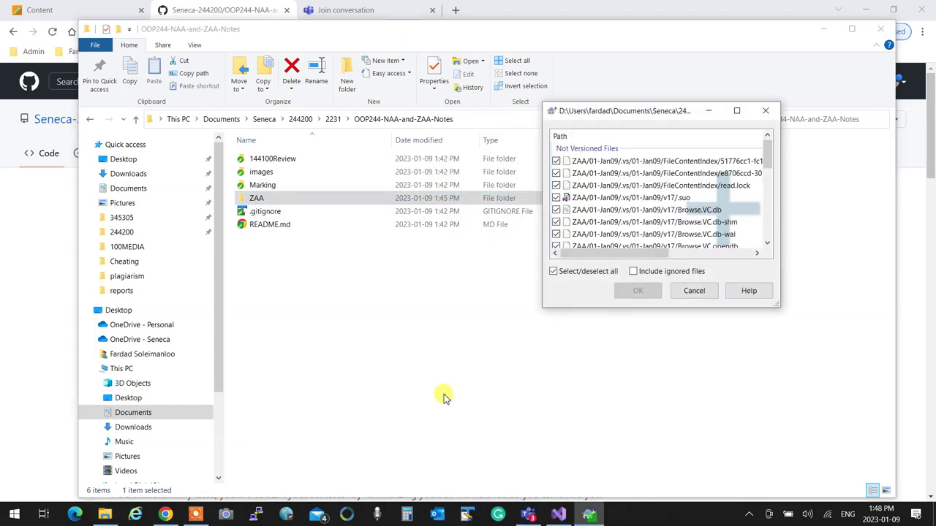
drag(767, 143, 769, 187)
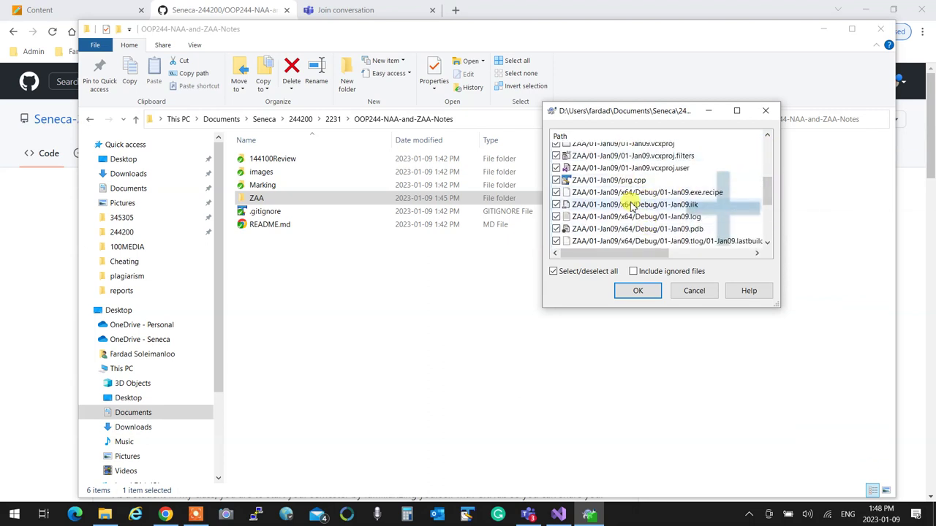
click(680, 292)
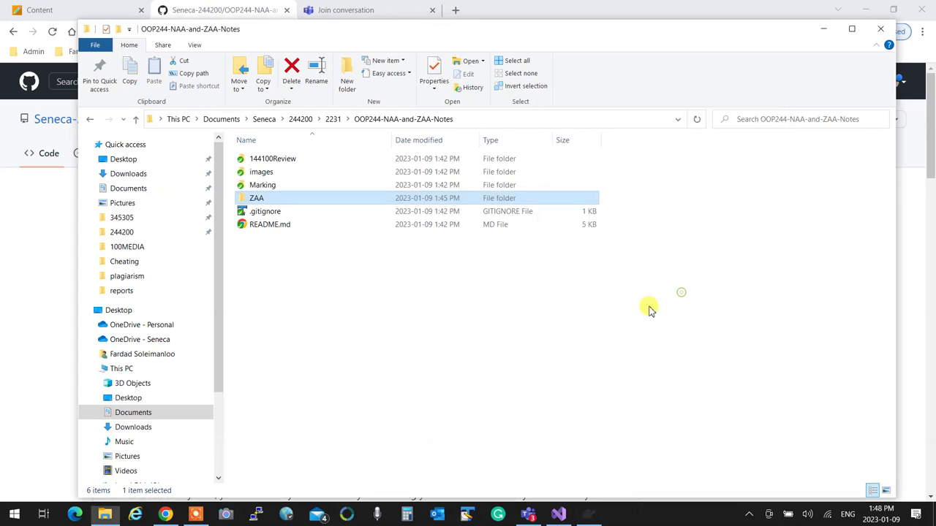
Step: Open the .gitignore file of OOP244-NAA-and-ZAA-Notes in TextPad and read its ignore patterns
click(270, 214)
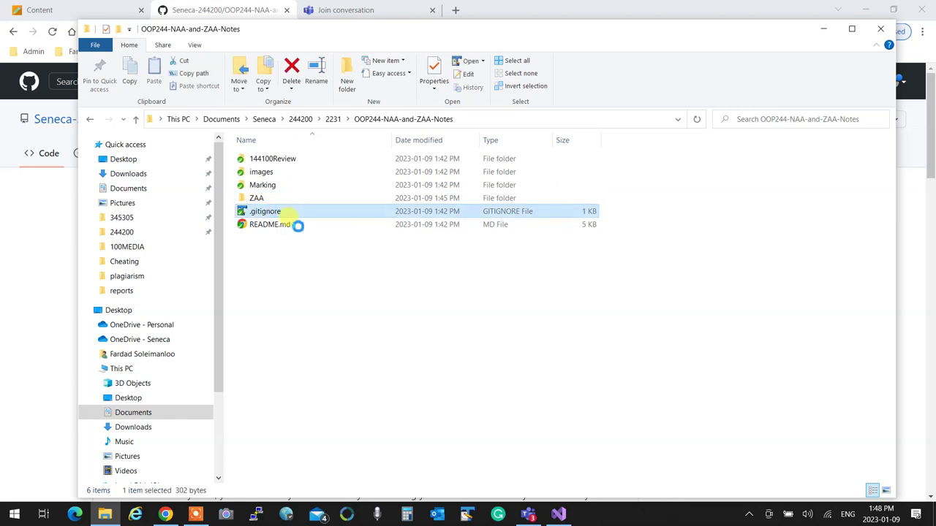
right_click(270, 211)
click(495, 295)
double_click(272, 212)
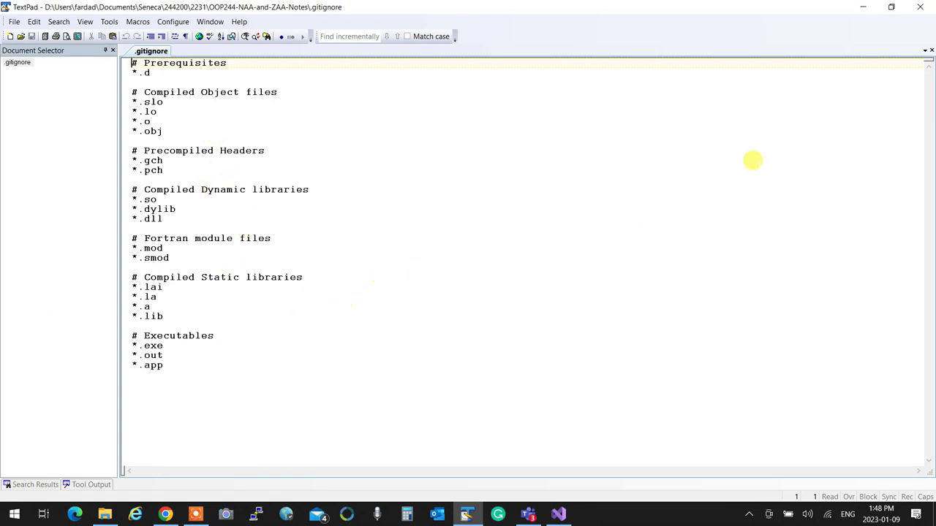
click(864, 8)
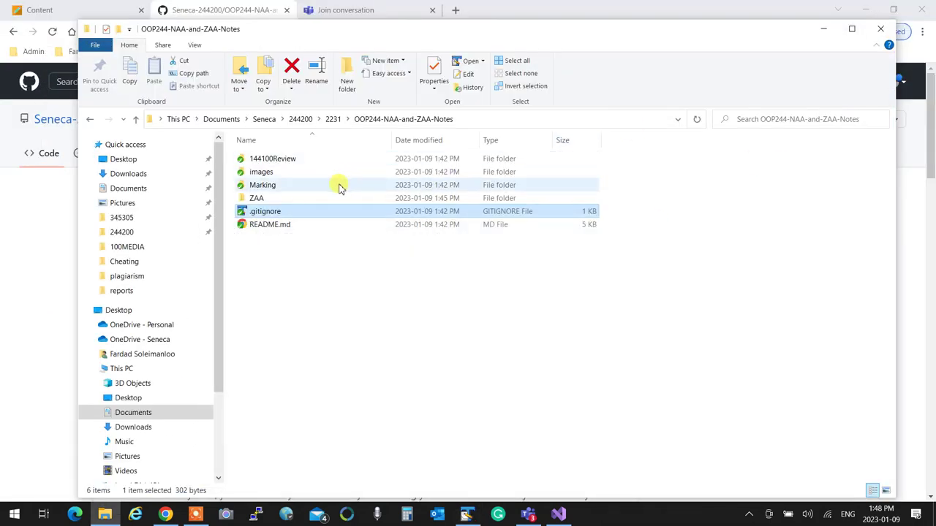
Step: Copy the .gitignore file from the 2227 folder of the notes archive inside 244200
click(331, 120)
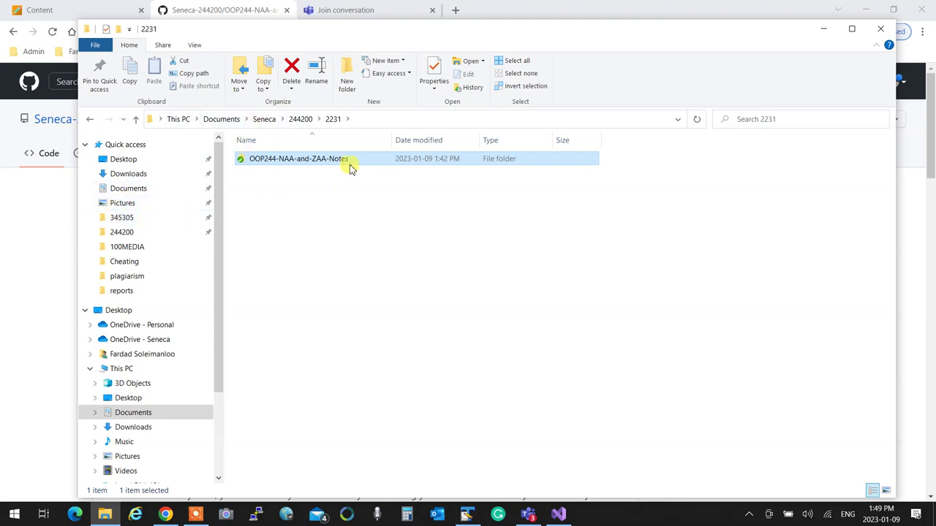
click(123, 233)
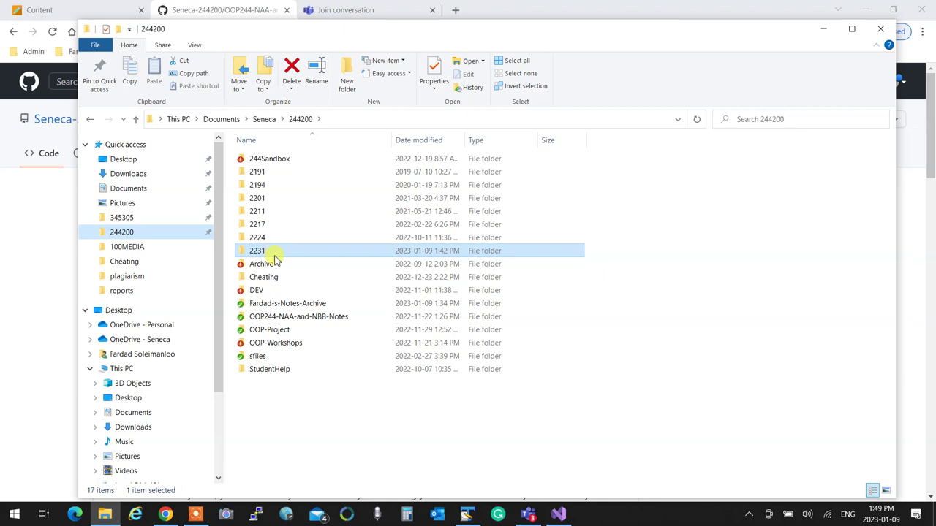
click(289, 305)
double_click(288, 305)
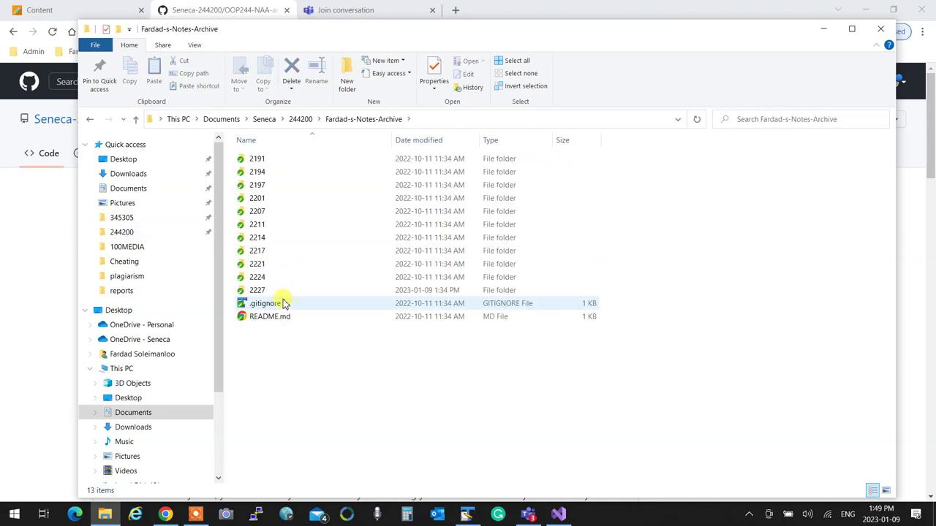
double_click(272, 291)
click(251, 228)
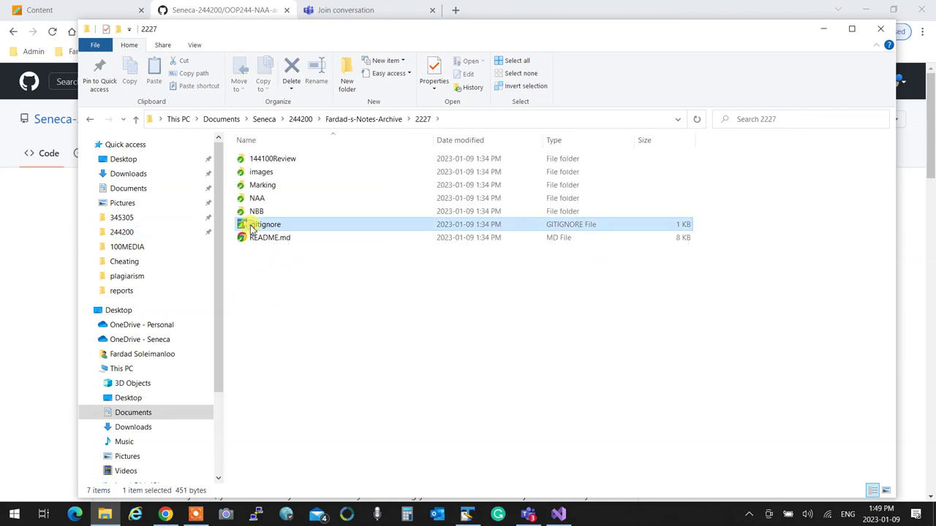
right_click(252, 227)
click(278, 430)
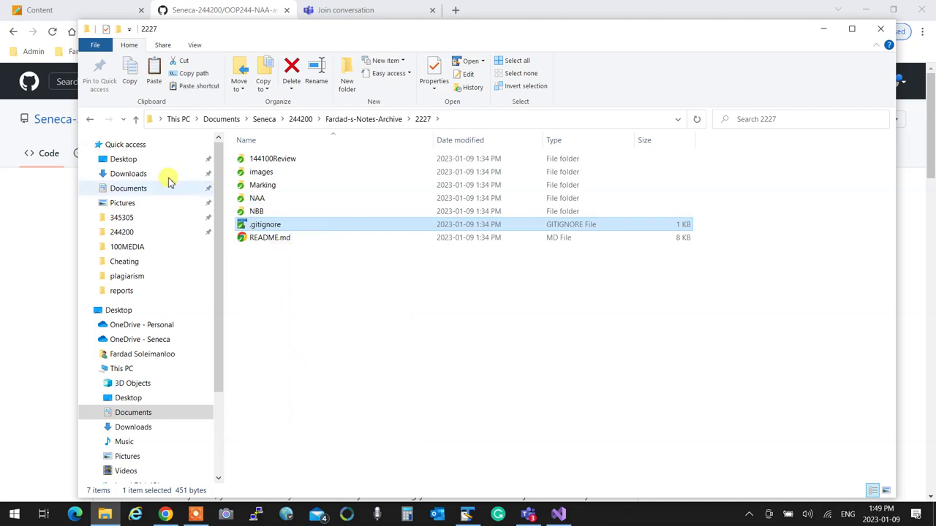
Step: Paste the copied .gitignore into 2231\OOP244-NAA-and-ZAA-Notes, replacing the existing file
click(88, 122)
click(84, 124)
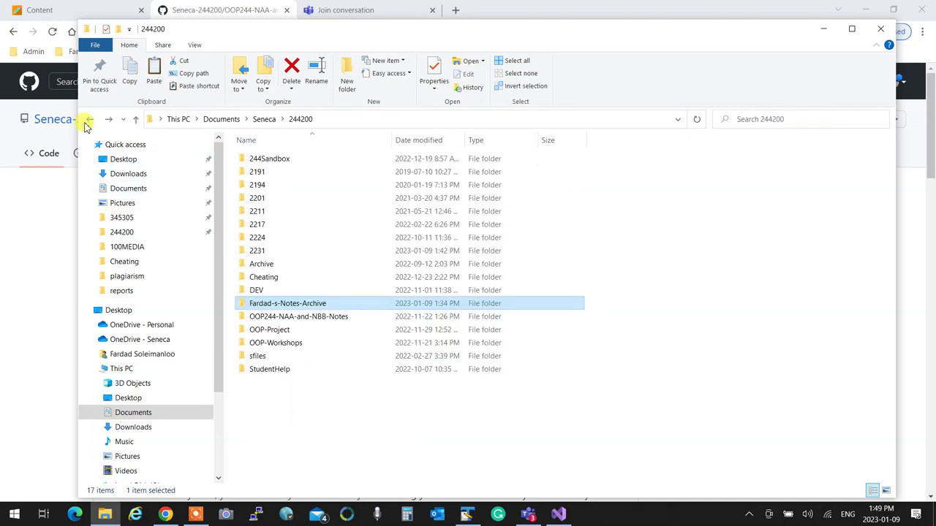
click(84, 124)
click(84, 124)
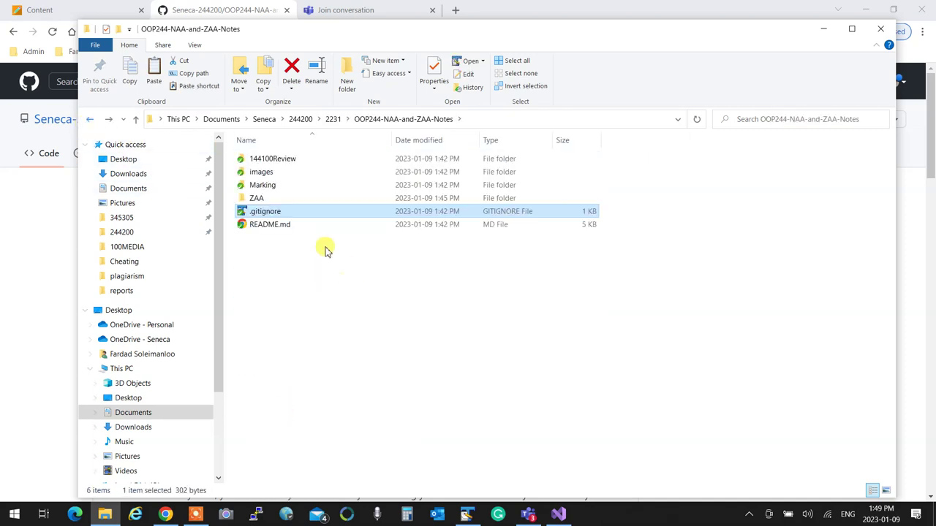
click(327, 285)
right_click(327, 292)
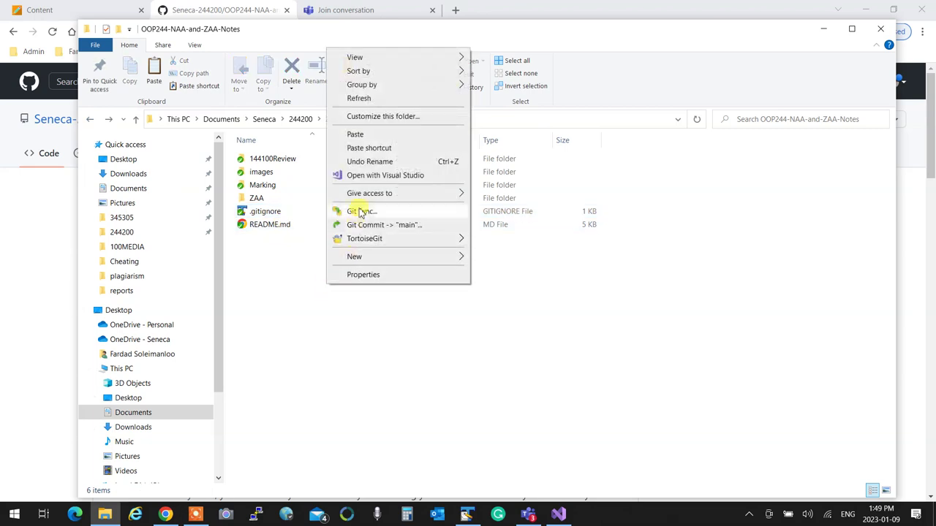
click(355, 134)
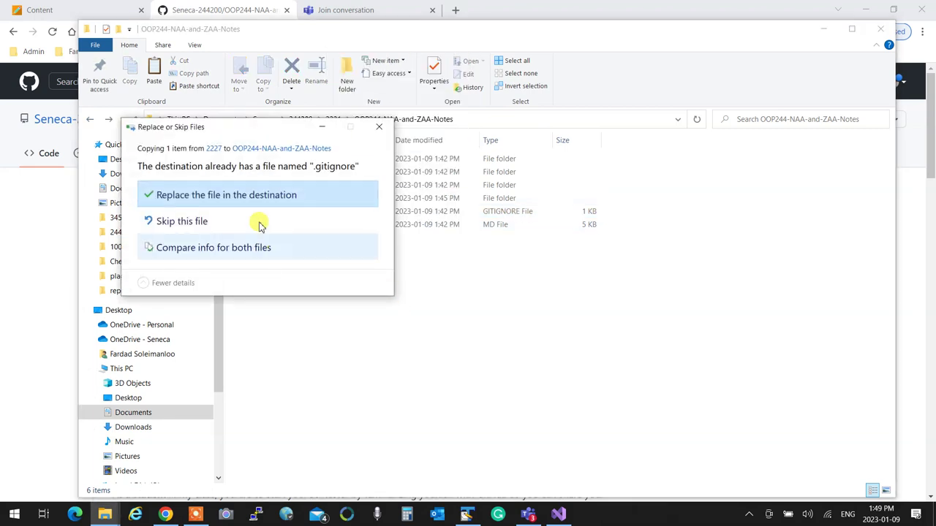
click(242, 195)
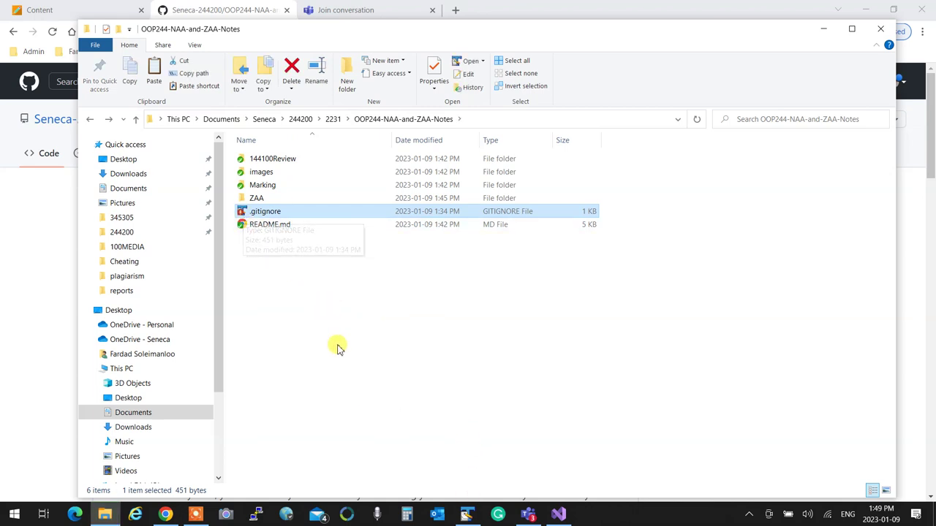
Step: Compare the working copy of .gitignore with its committed version in TortoiseGit, and close the comparison
right_click(290, 213)
mouse_move(371, 352)
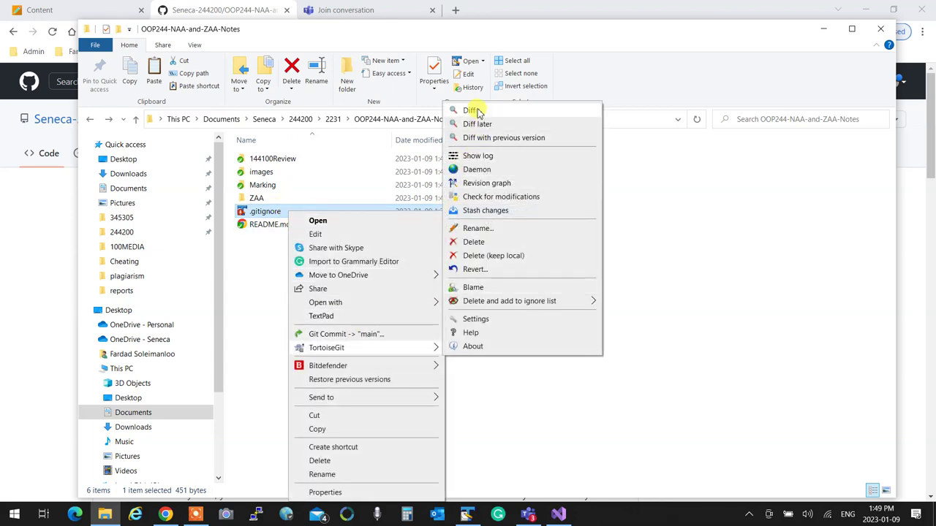
click(474, 110)
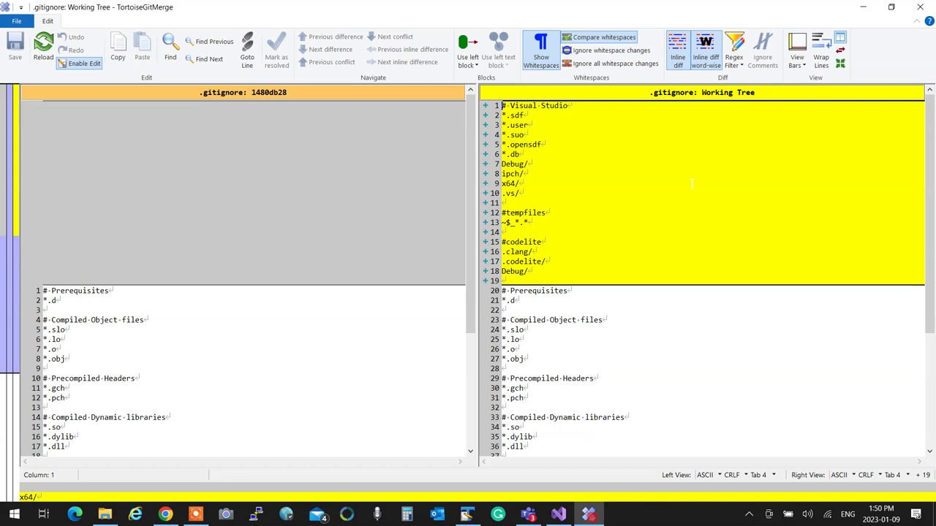
click(920, 7)
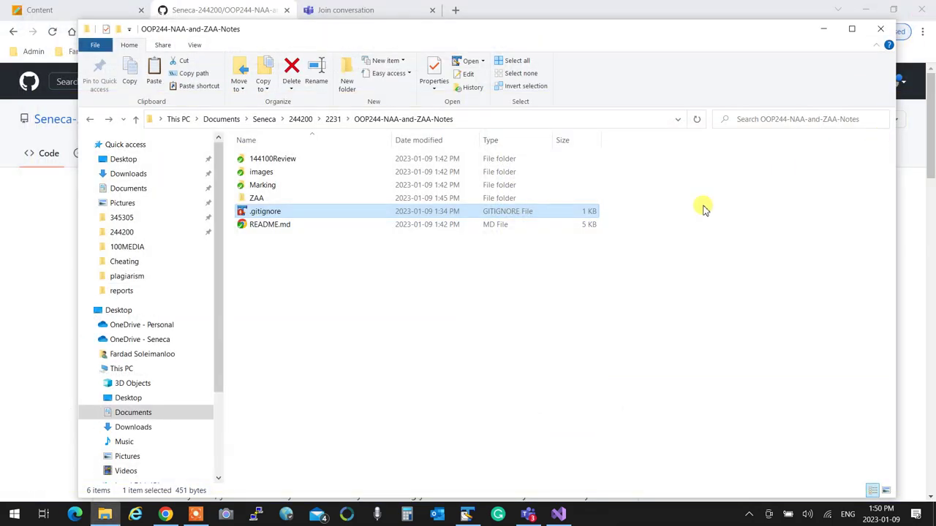
Step: Add all unversioned 01-Jan09 project files in the ZAA folder, including prg.cpp, to Git with TortoiseGit, leaving ignored files out
double_click(268, 197)
right_click(268, 197)
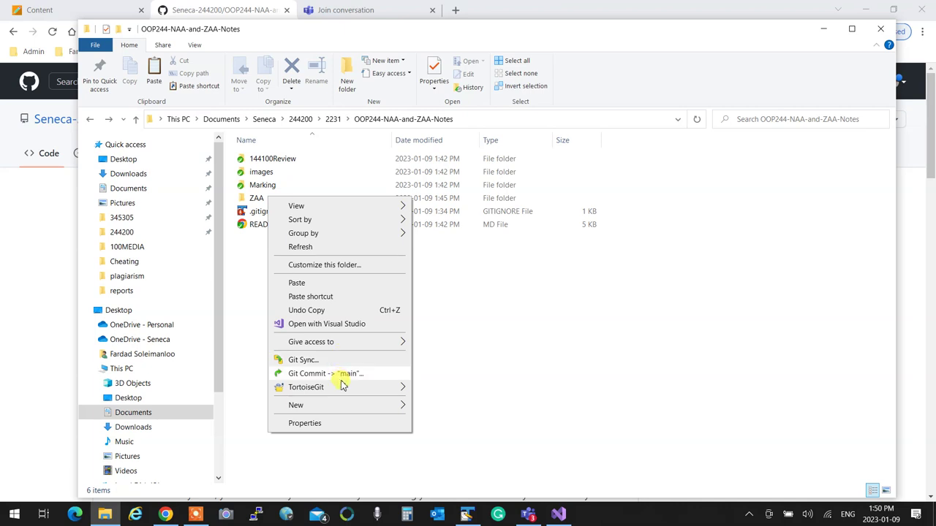
mouse_move(353, 387)
click(484, 421)
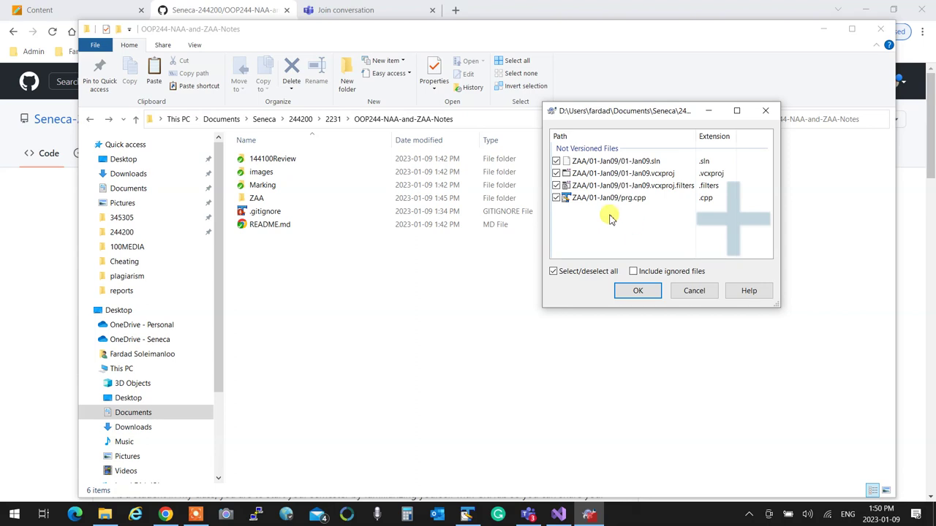
click(637, 290)
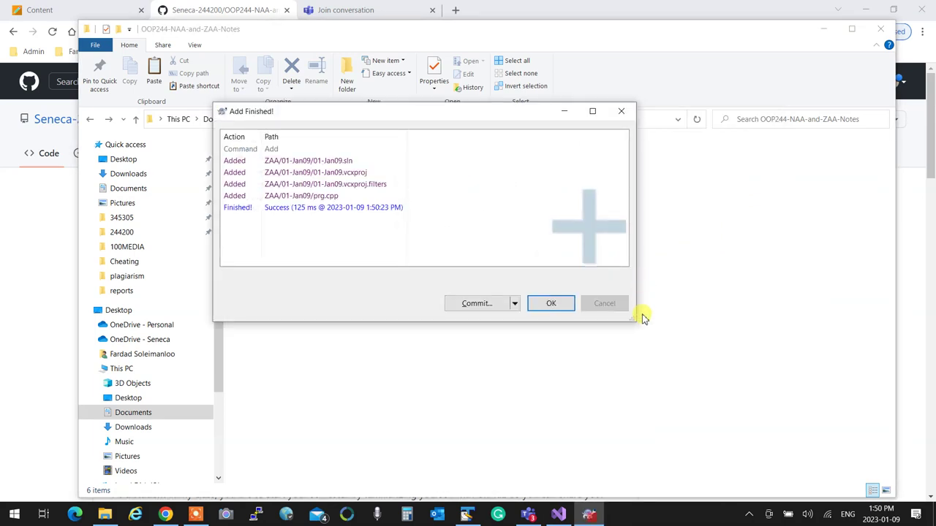
Step: Commit the added files and the .gitignore change to main with the message "hello AZZ init", without pushing
click(476, 303)
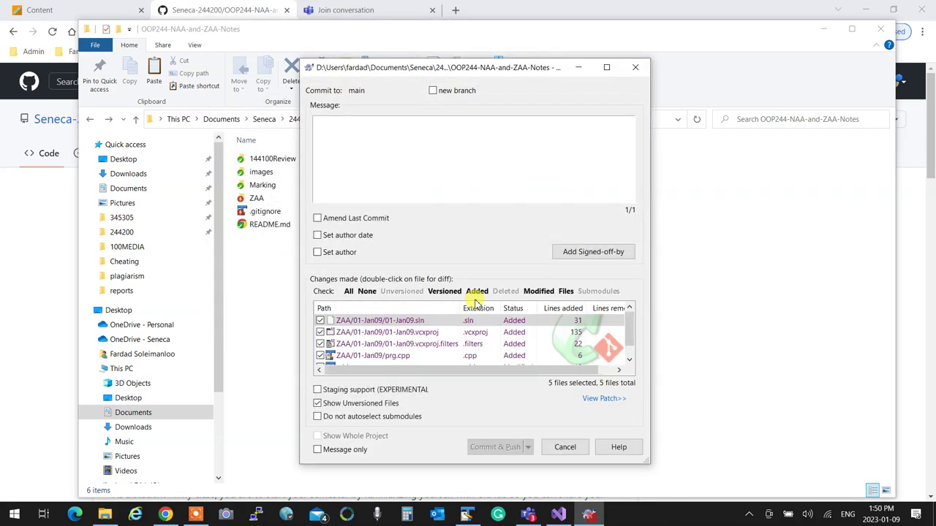
text(hello)
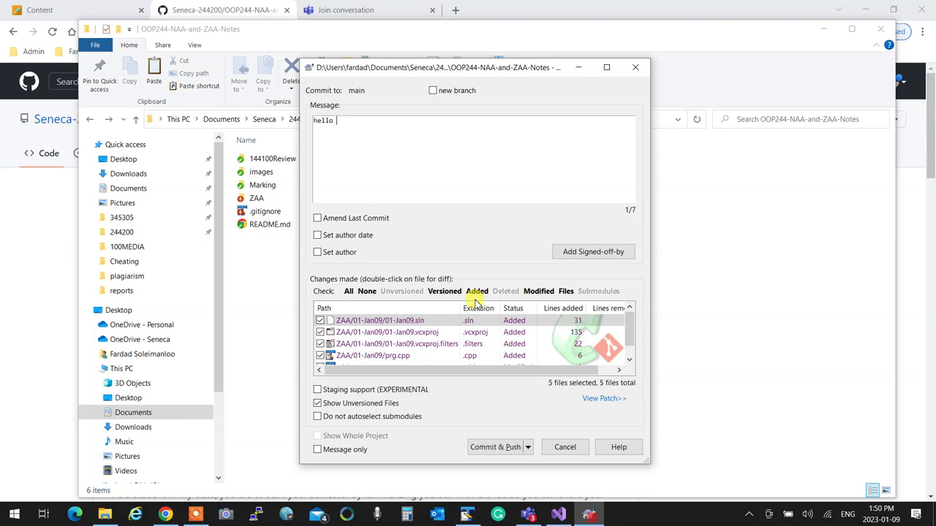
text( AZZ init)
click(529, 446)
click(499, 463)
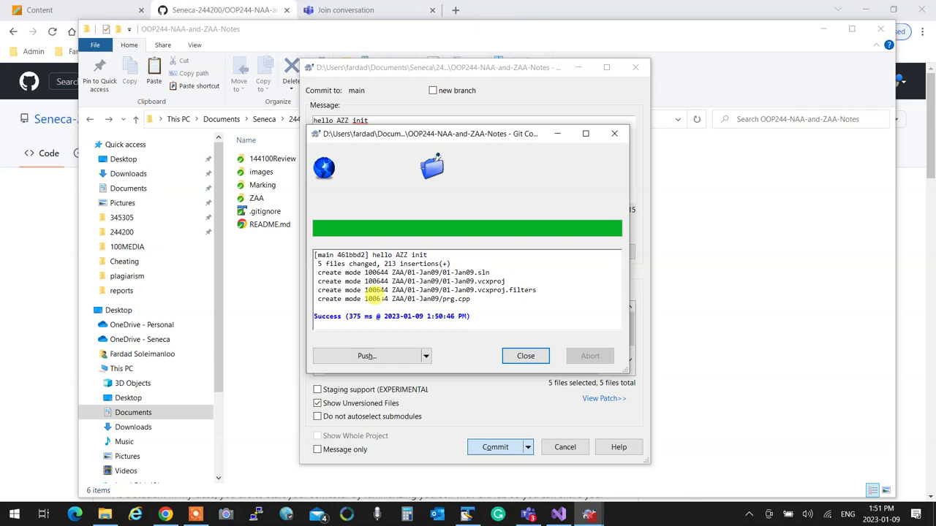
Step: Push the "hello AZZ init" commit to the GitHub remote and close the progress window
click(388, 356)
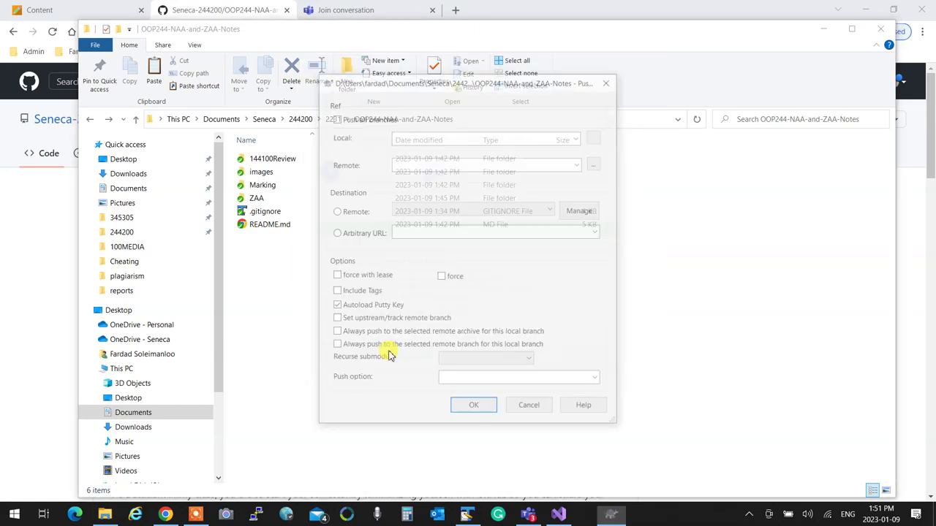
click(474, 406)
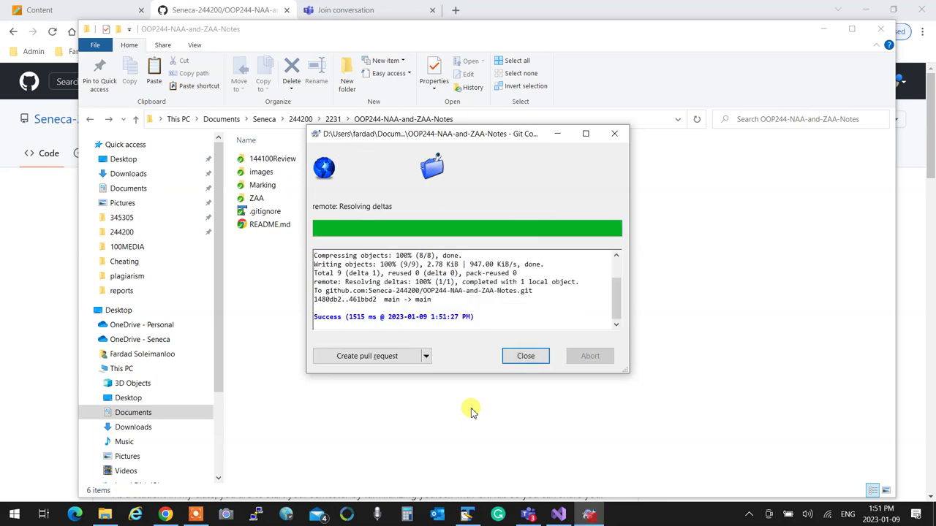
click(525, 356)
Step: Switch to Chrome, refresh the repository's GitHub page, and open prg.cpp in ZAA/01-Jan09 to check the pushed code
click(165, 514)
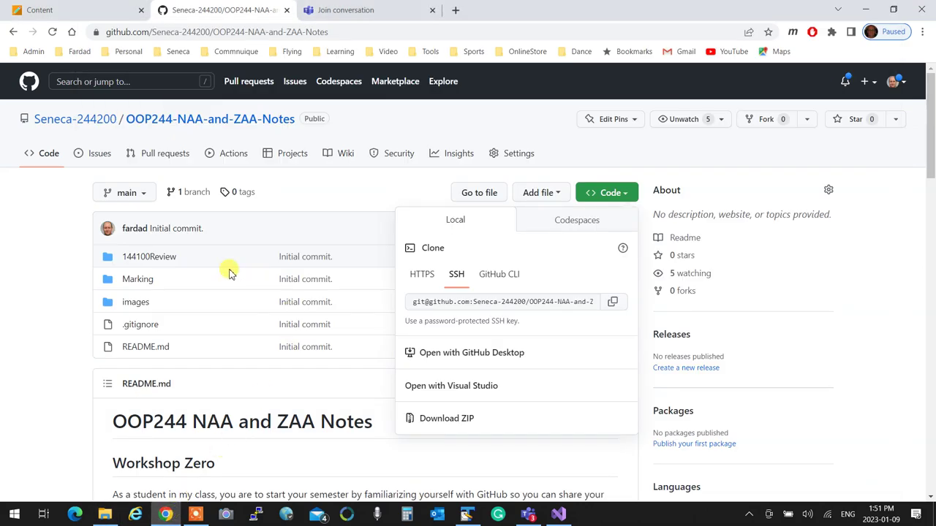
click(52, 31)
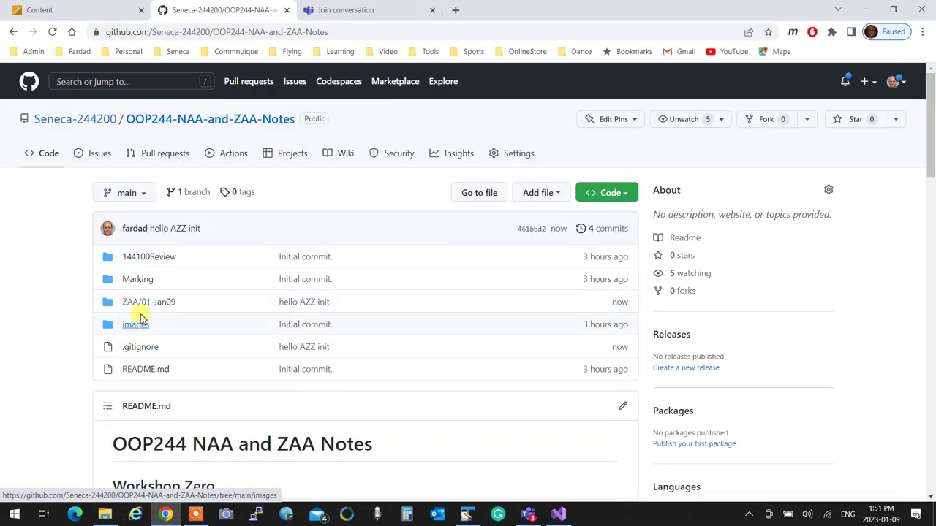
click(143, 303)
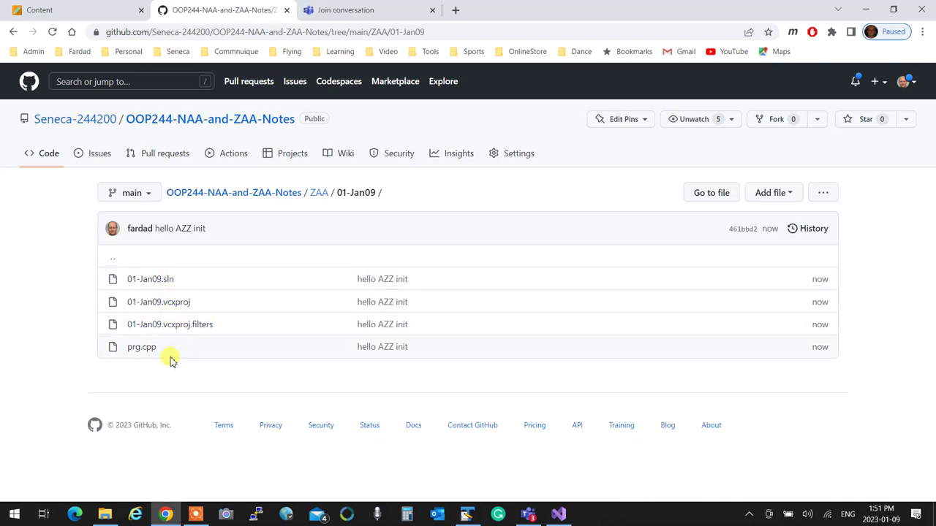
click(140, 347)
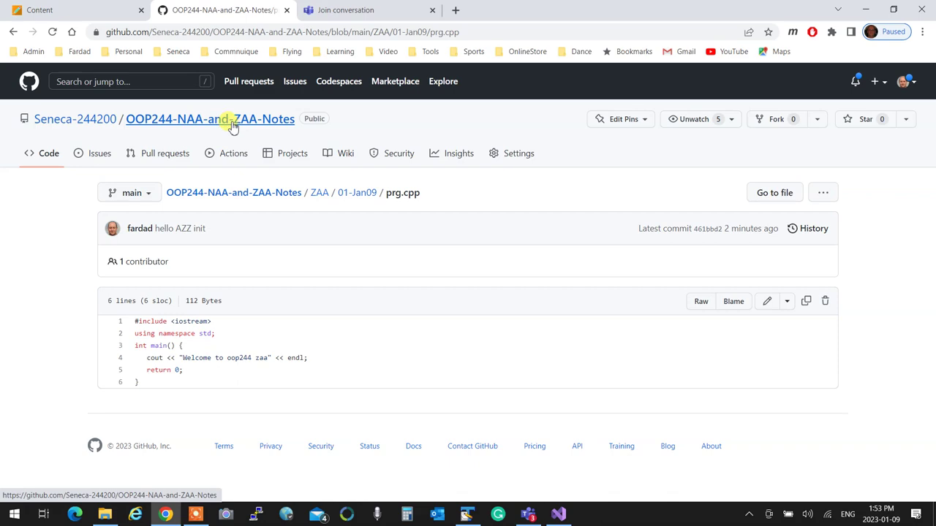
Step: In Visual Studio, extend the cout statement in prg.cpp with a second line, << "and github!" << endl;, and save the file
click(865, 9)
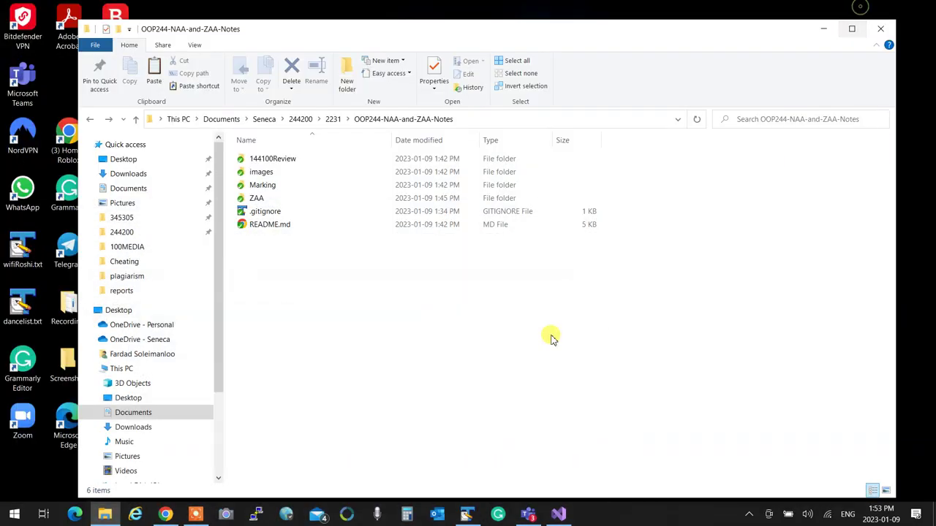
click(558, 514)
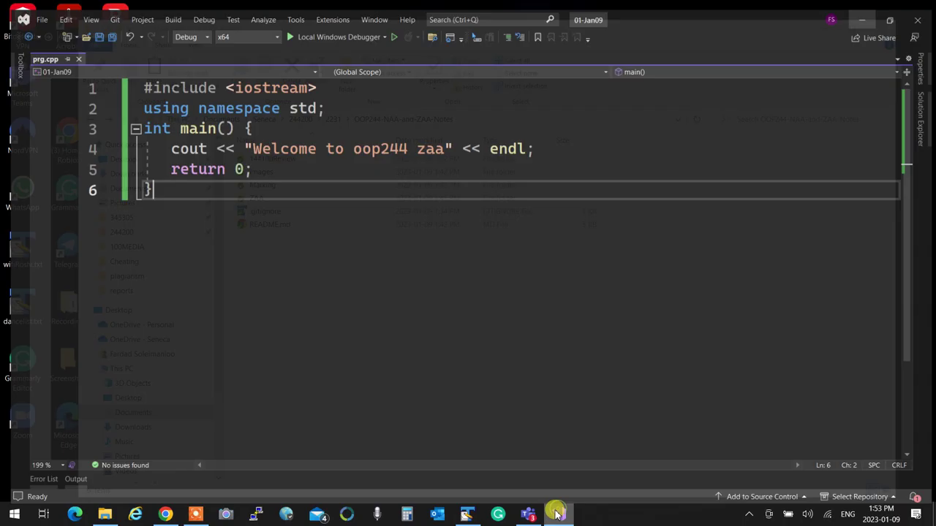
click(565, 142)
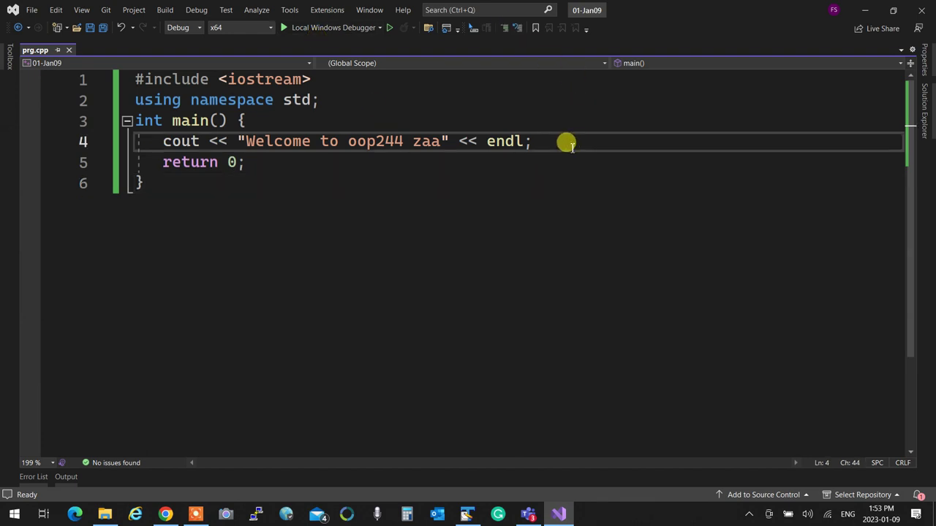
key(BackSpace)
key(Return)
text(<< "and github!" << endl;)
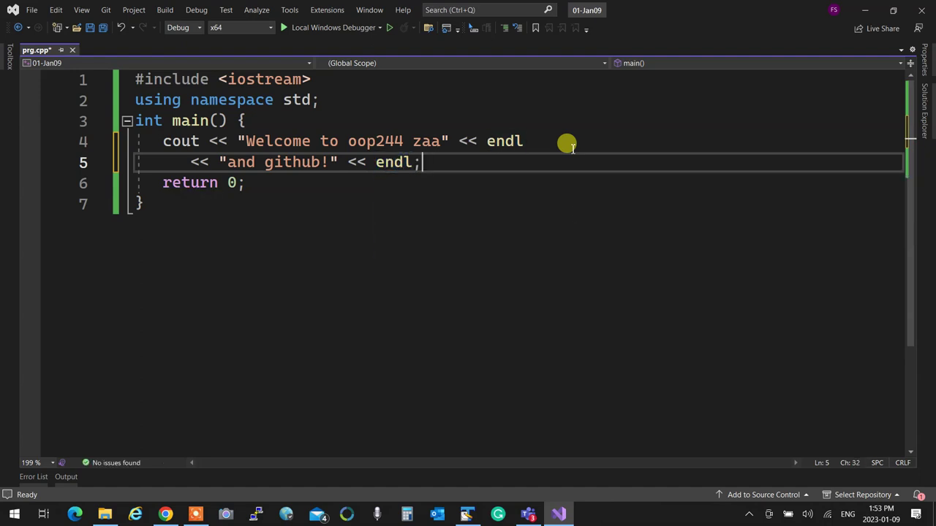
click(92, 28)
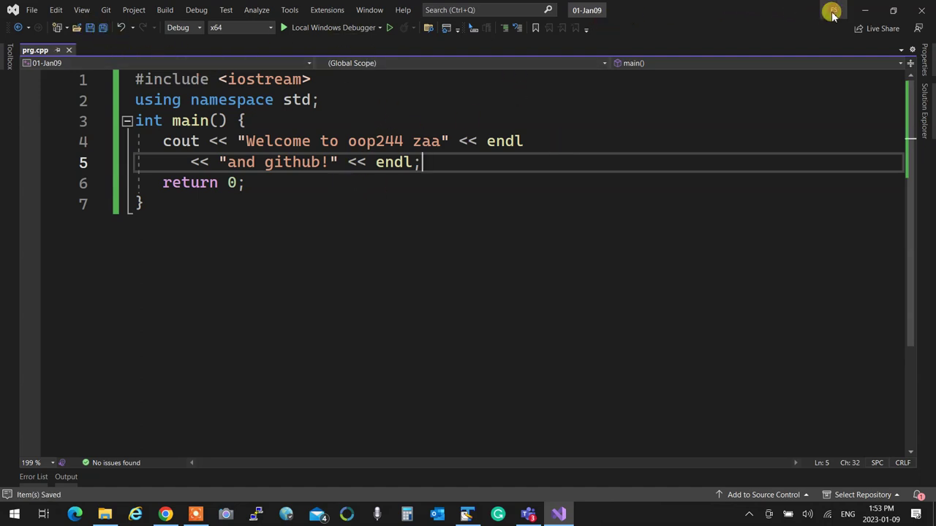
Step: Commit the modified prg.cpp from the ZAA\01-Jan09 folder to main with the message added "and github"
click(863, 11)
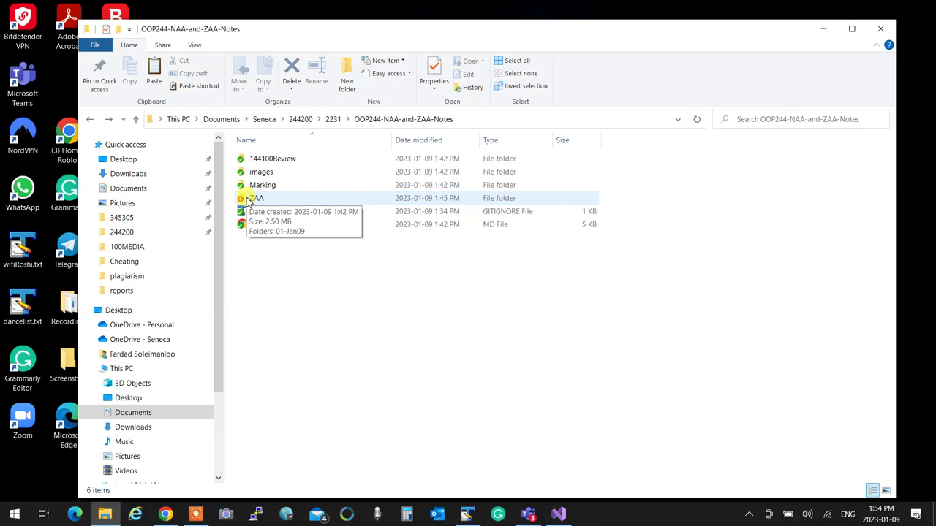
double_click(248, 199)
double_click(265, 158)
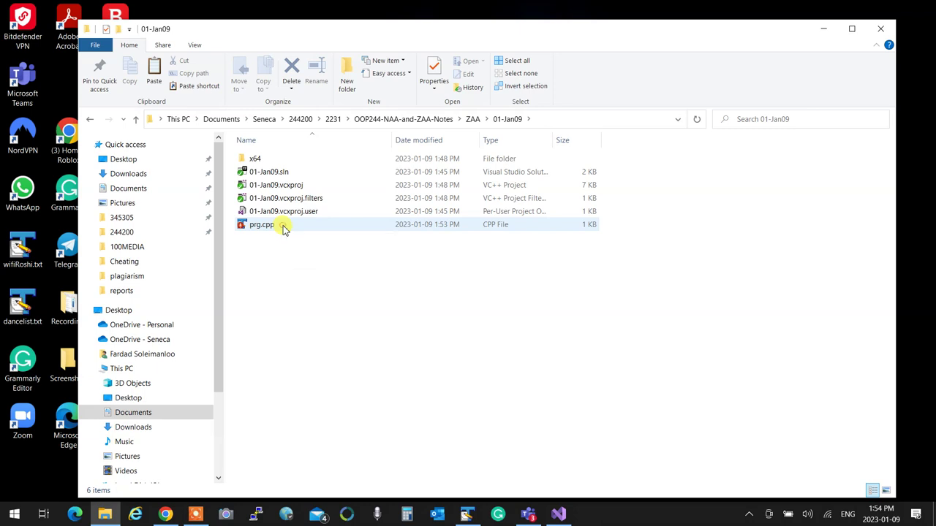
right_click(283, 226)
click(337, 404)
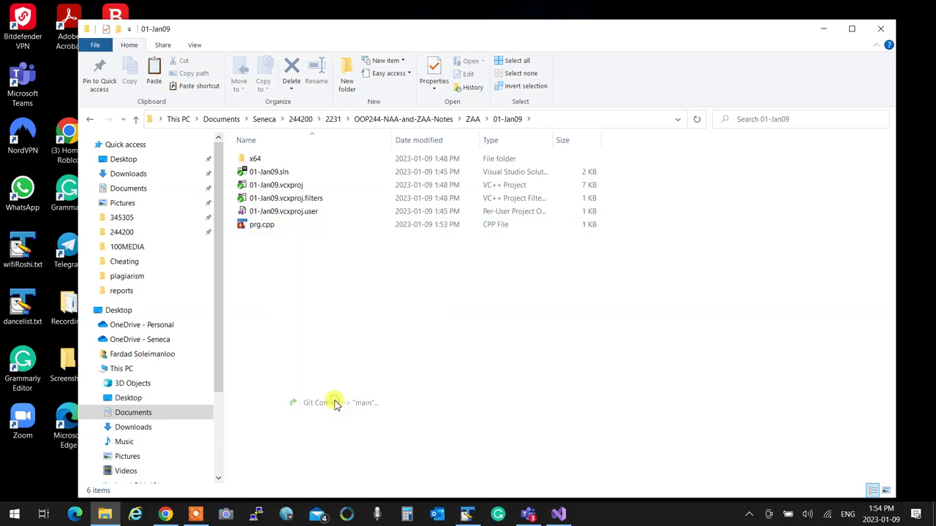
text(added "and  github")
click(482, 448)
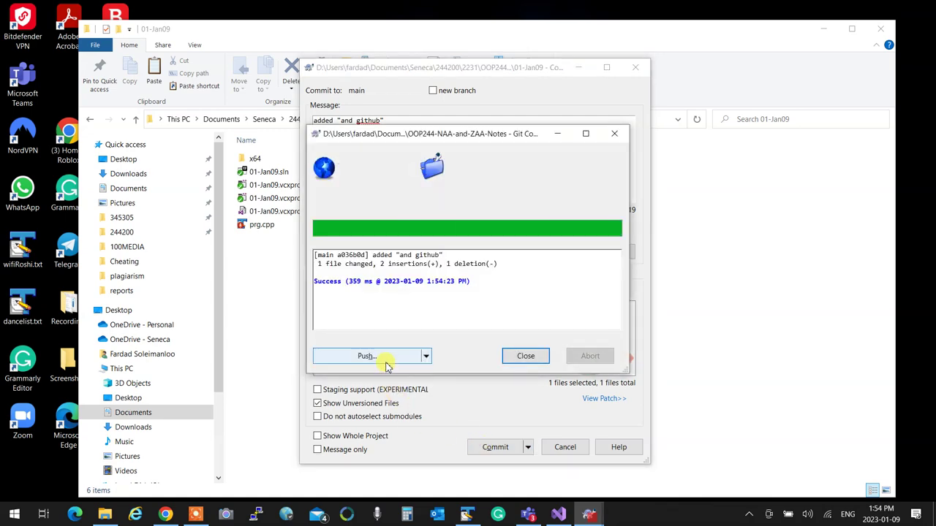
Step: Push the prg.cpp commit to GitHub, close the progress window, and return to the OOP244-NAA-and-ZAA-Notes folder
click(383, 360)
click(476, 411)
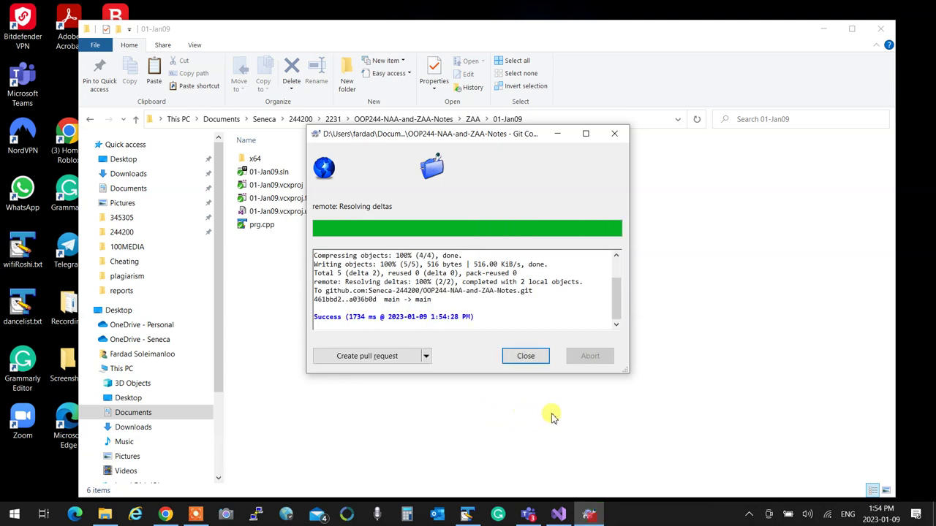
click(525, 356)
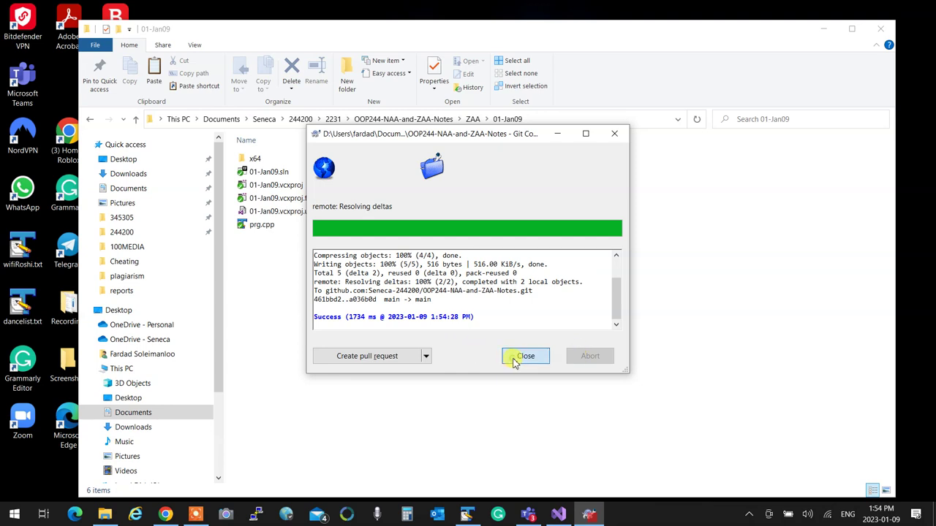
click(439, 122)
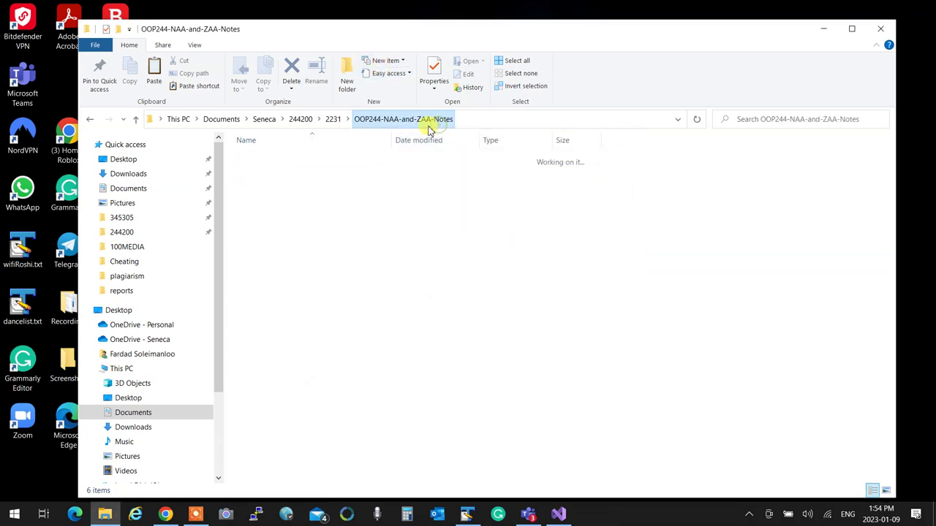
right_click(271, 198)
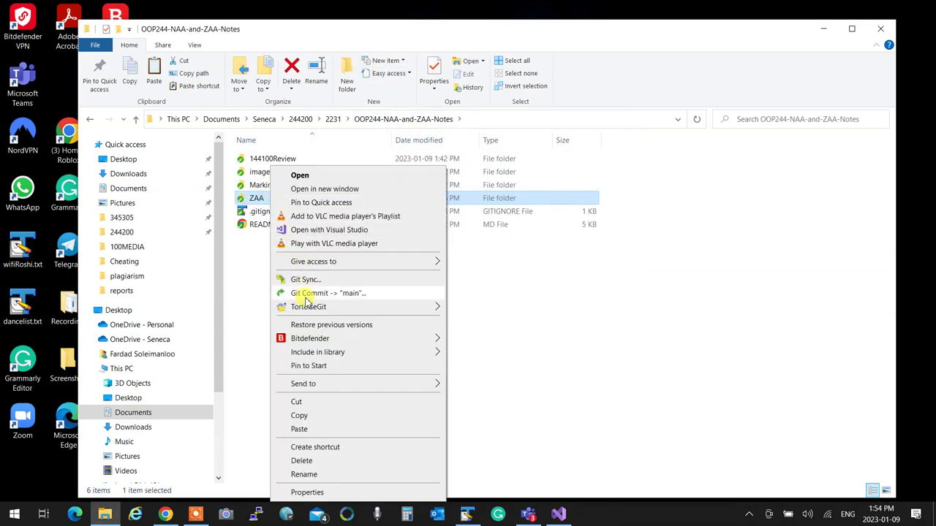
mouse_move(310, 307)
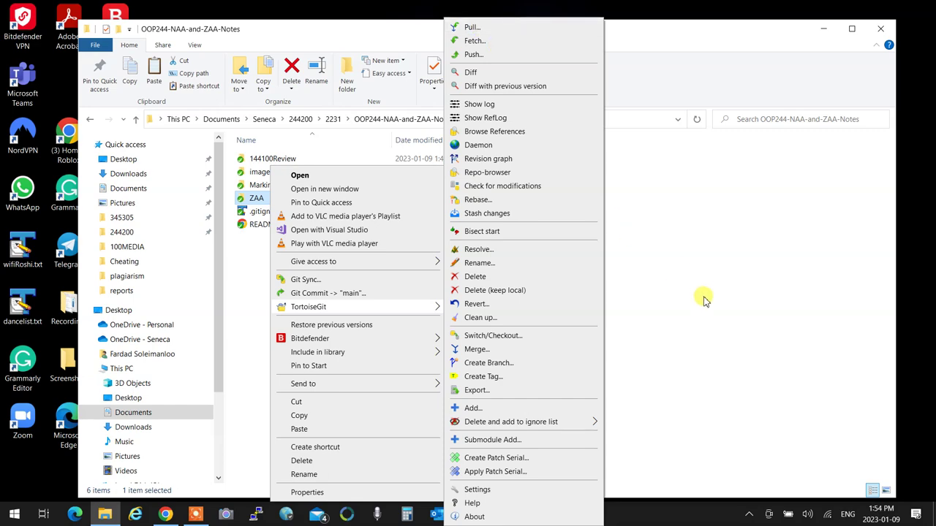
click(709, 336)
Step: Refresh the prg.cpp page on GitHub in Chrome and open its latest commit to examine the code changes
click(166, 514)
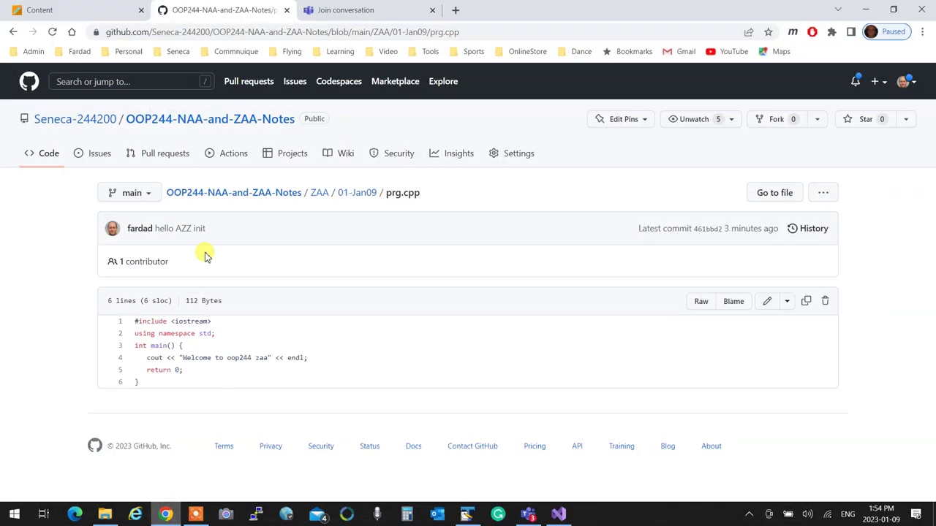
click(52, 32)
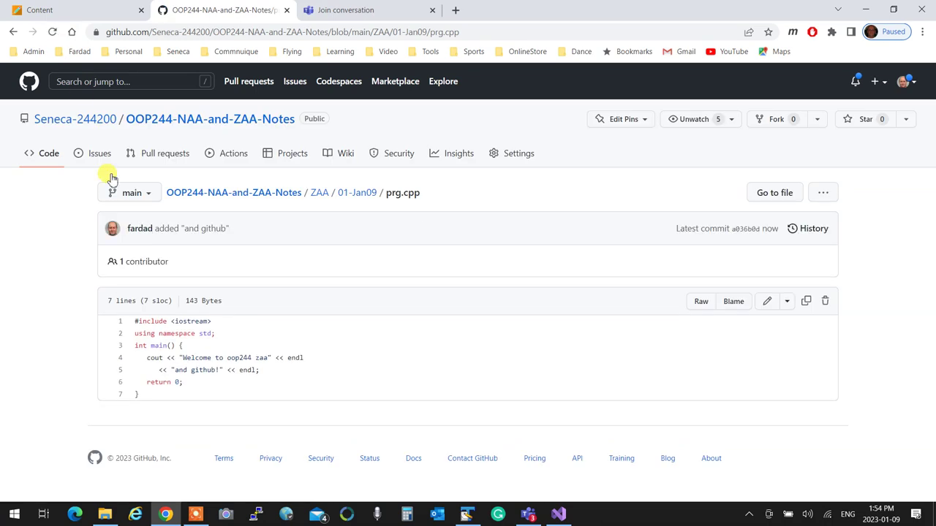
click(194, 234)
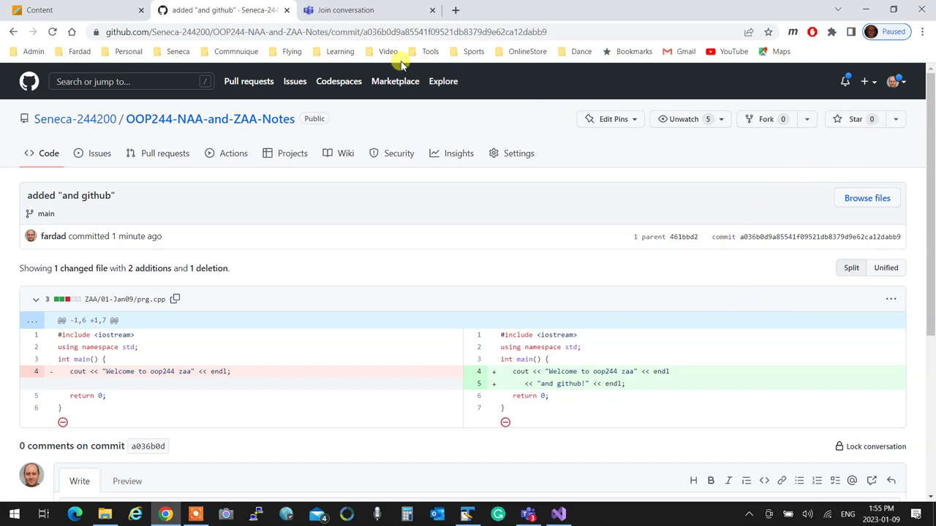
Step: Close the GitHub commit page, minimize the browser, and switch back to prg.cpp in Visual Studio
click(288, 11)
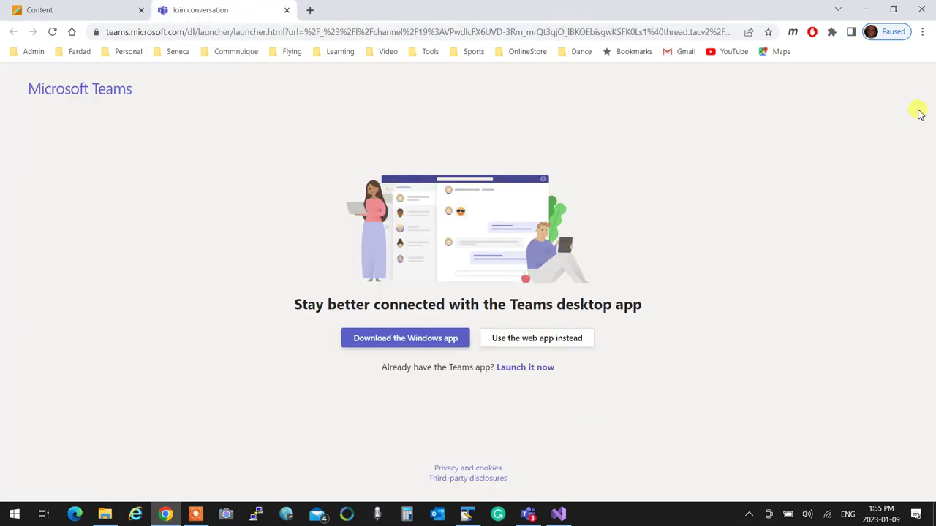
click(866, 9)
click(529, 516)
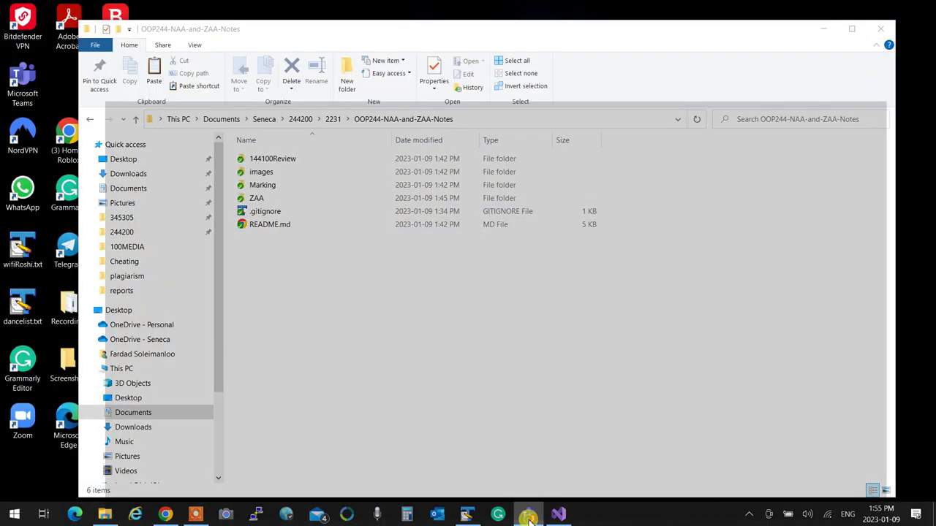
click(528, 515)
click(571, 516)
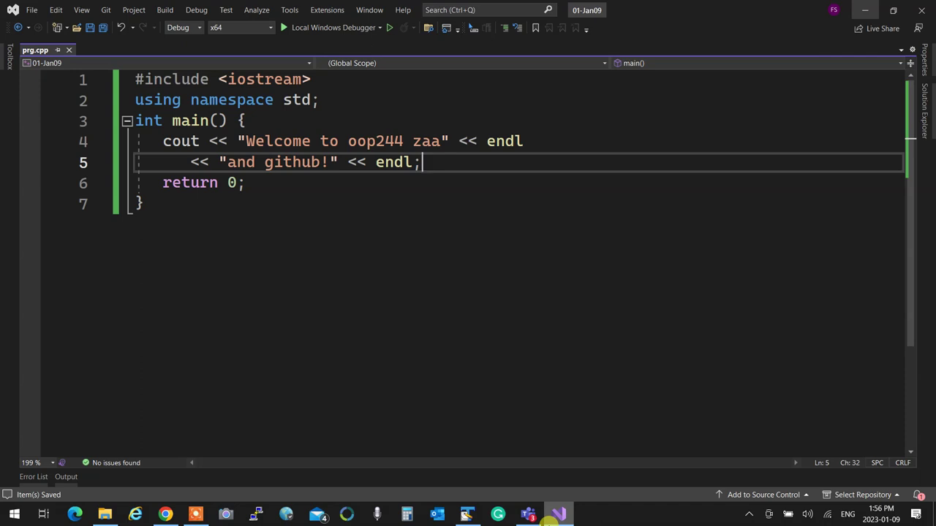
Step: Minimize Visual Studio, go up to the 2231 folder, and show the TortoiseGit log of the OOP244-NAA-and-ZAA-Notes repository
click(864, 10)
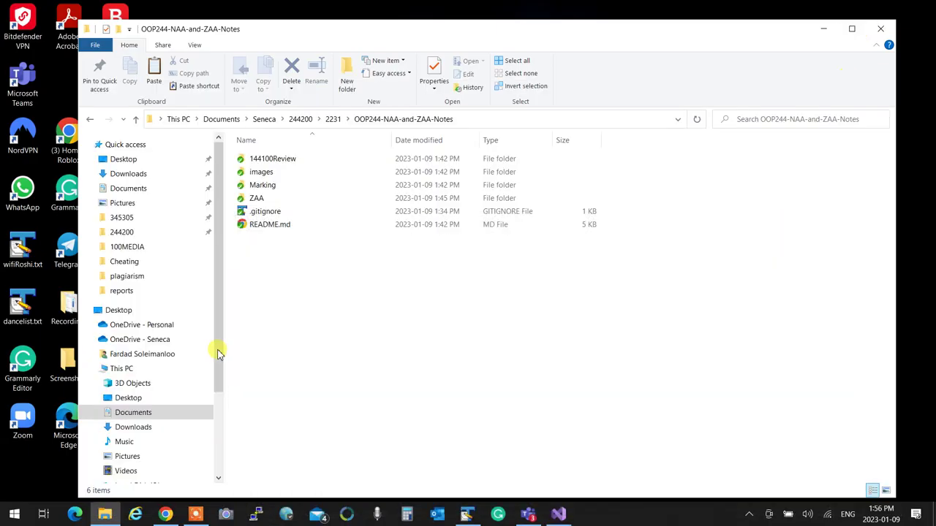
click(333, 118)
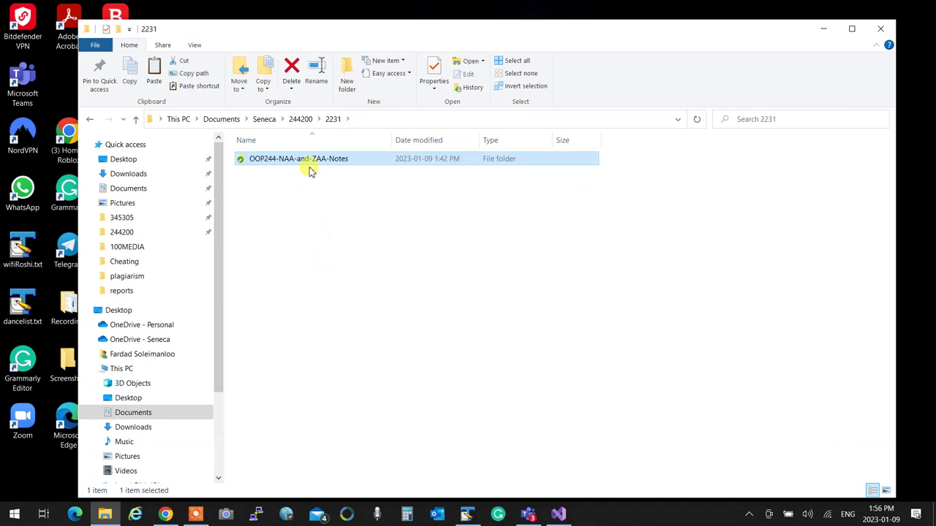
right_click(309, 158)
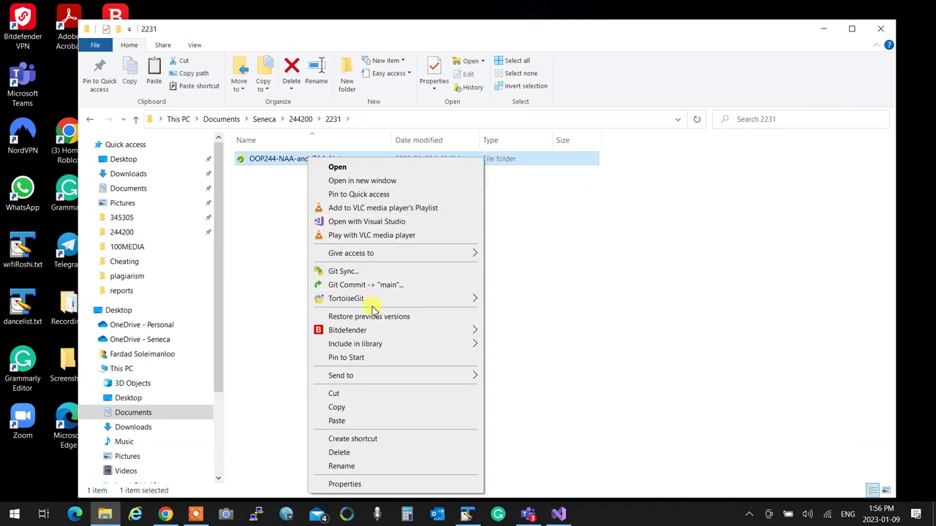
mouse_move(371, 300)
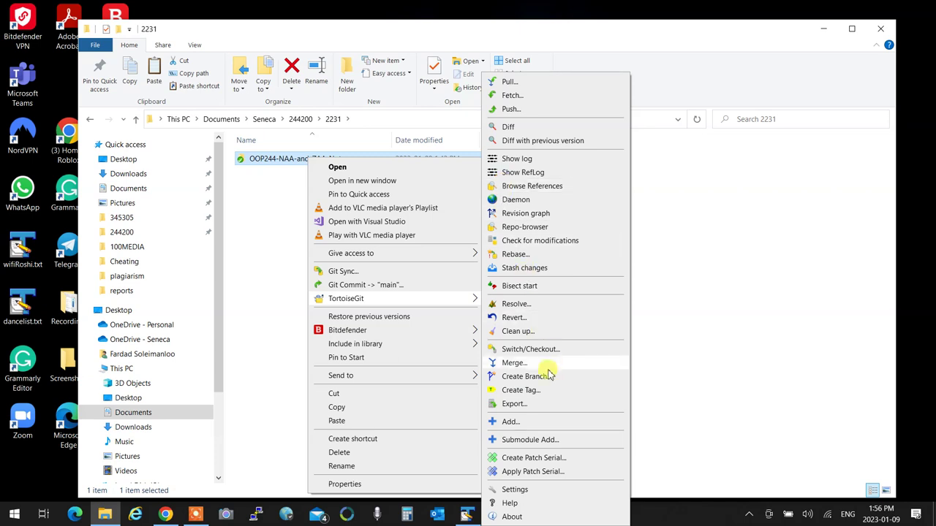
click(512, 159)
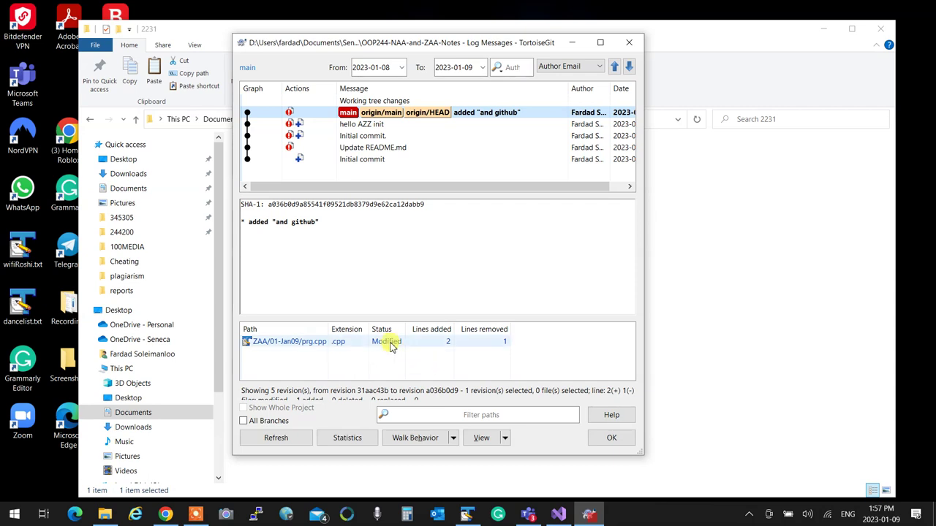
Step: Examine the changes to ZAA/01-Jan09/prg.cpp in the latest commit's diff, and close the comparison and the log
click(324, 349)
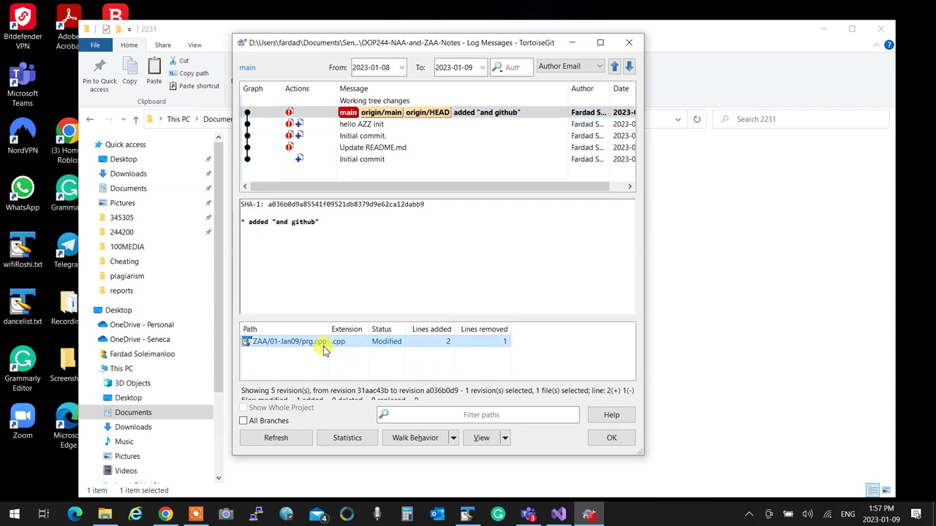
double_click(323, 349)
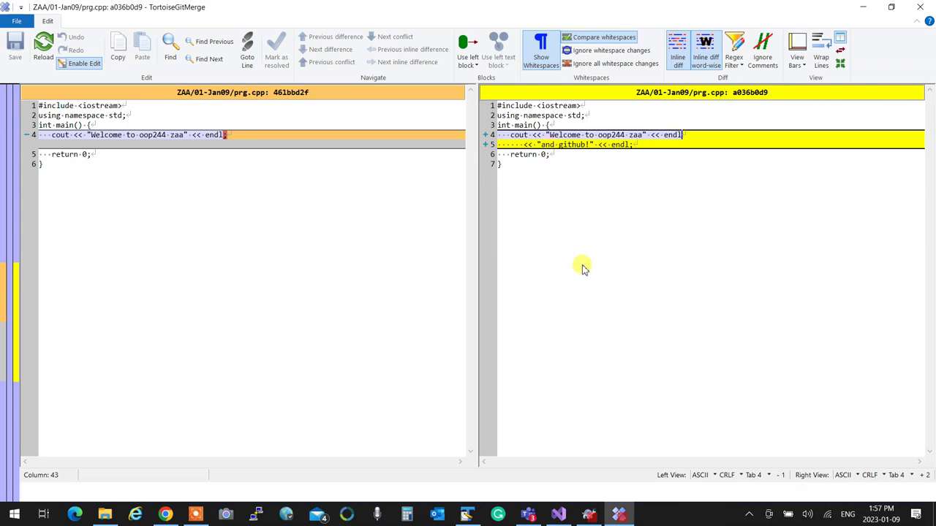
click(920, 6)
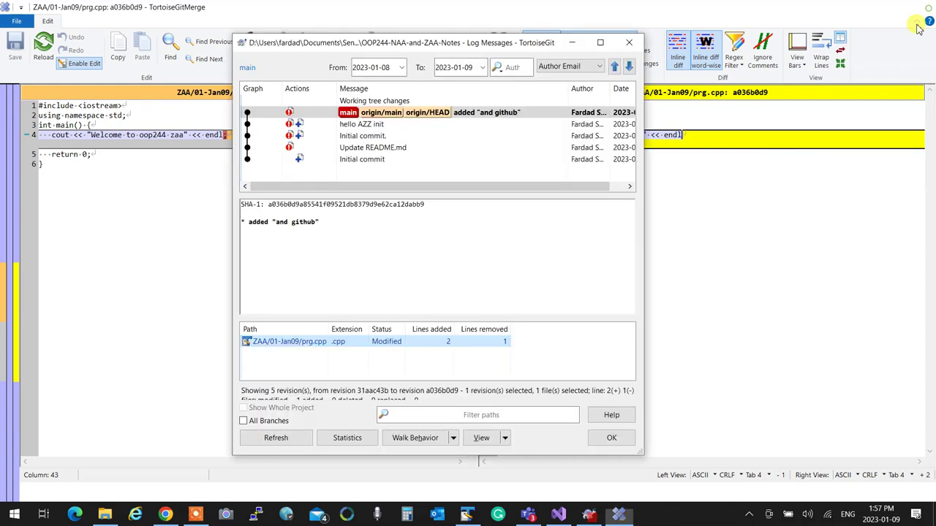
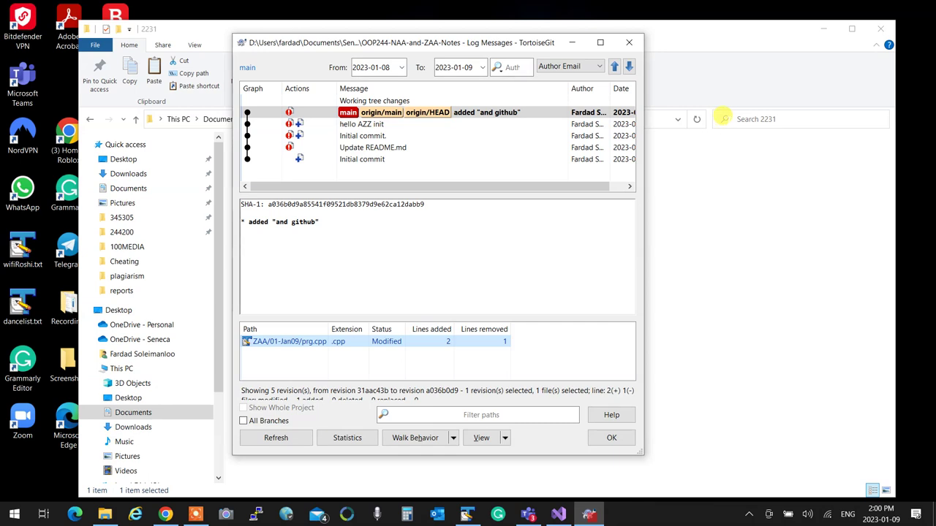
click(629, 42)
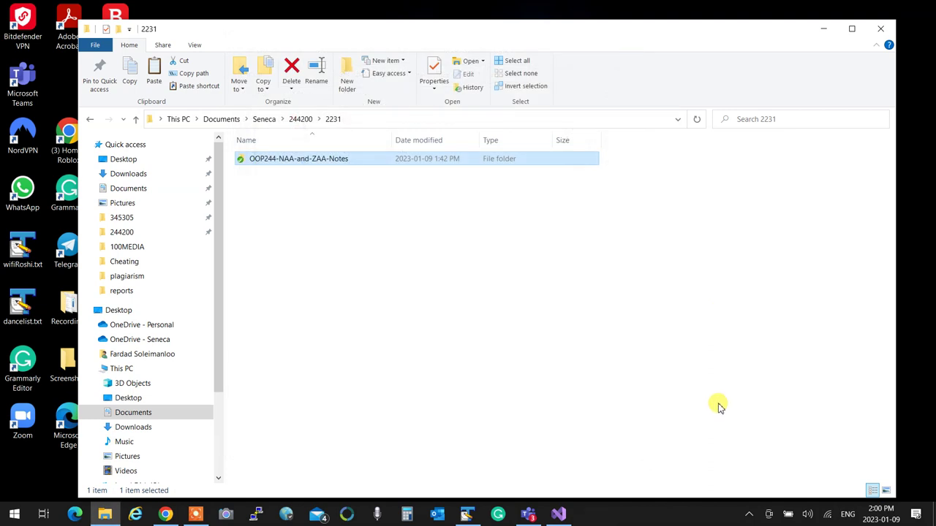
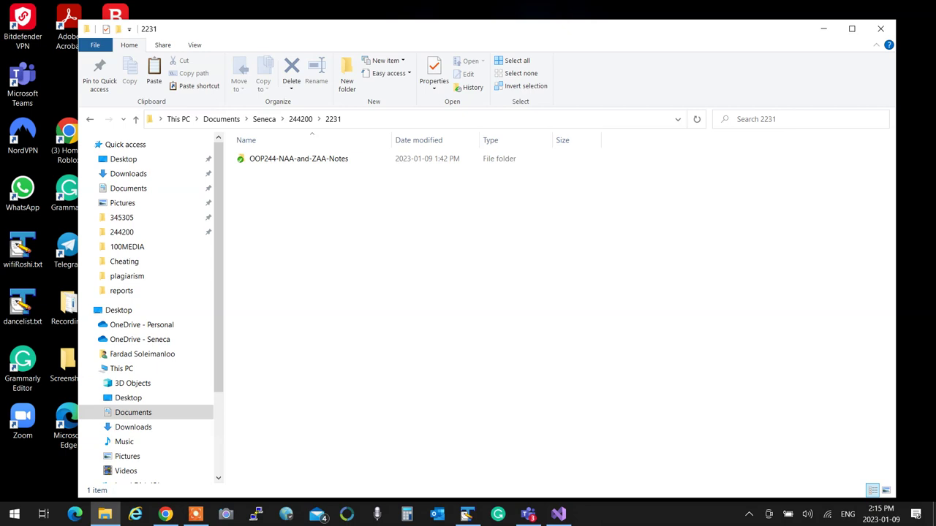
click(193, 514)
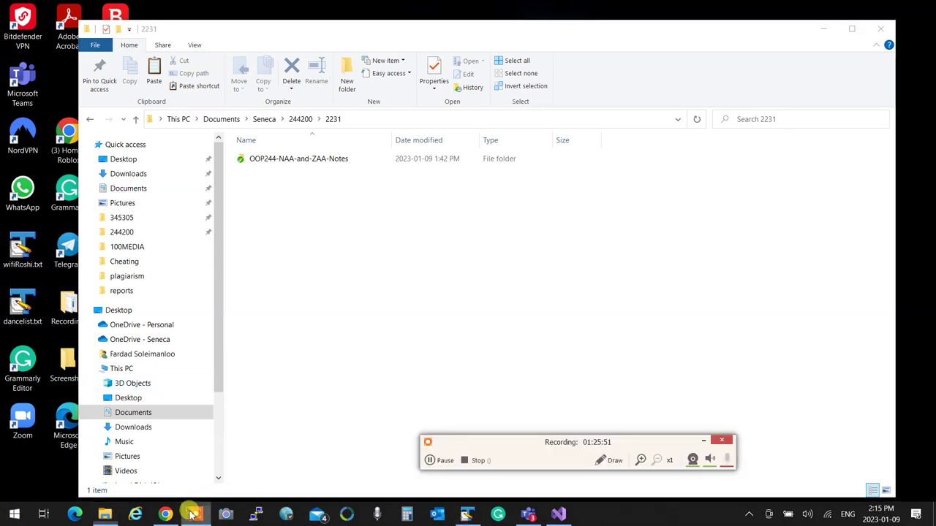